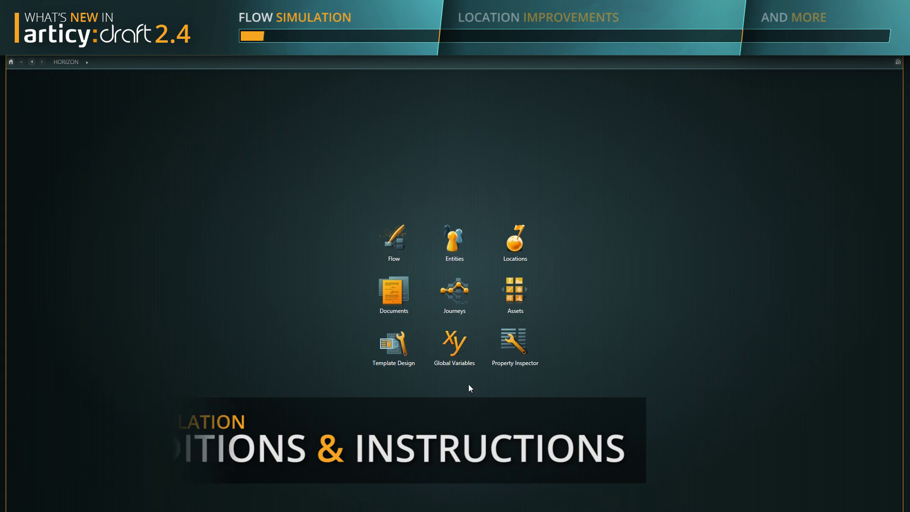
Create a new global variable set named QuestStates.
{"action": "left_click", "coordinate": [454, 344]}
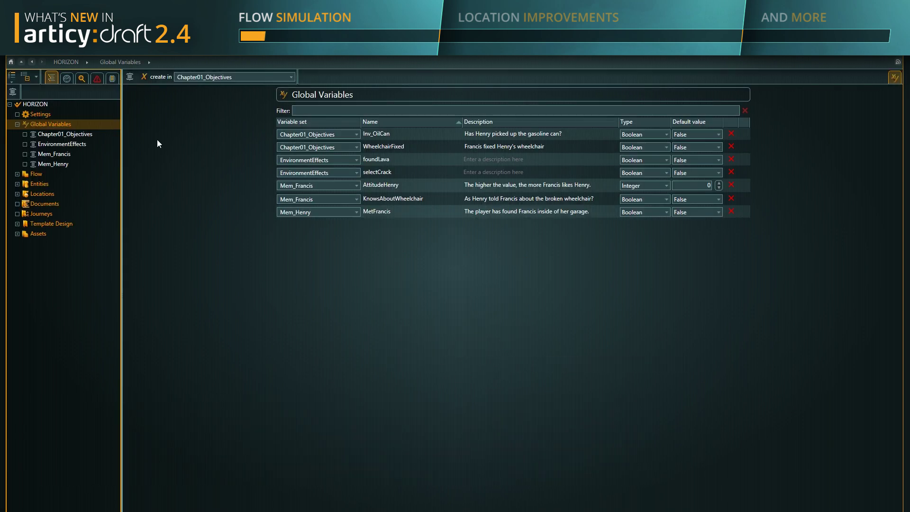
{"action": "left_click", "coordinate": [129, 78]}
{"action": "type", "text": "QuestStates"}
{"action": "key", "text": "Return"}
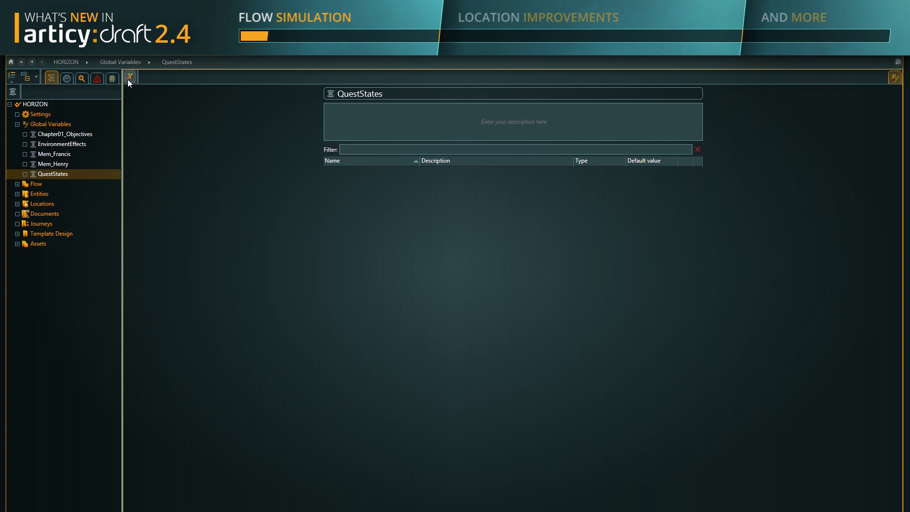
Add variables HasMetMentor and GatesOpened to QuestStates, making GatesOpened an Integer.
{"action": "left_click", "coordinate": [129, 77]}
{"action": "type", "text": "HasMetMentor"}
{"action": "left_click", "coordinate": [129, 77]}
{"action": "type", "text": "GatesOpened"}
{"action": "left_click", "coordinate": [598, 173]}
{"action": "left_click", "coordinate": [596, 183]}
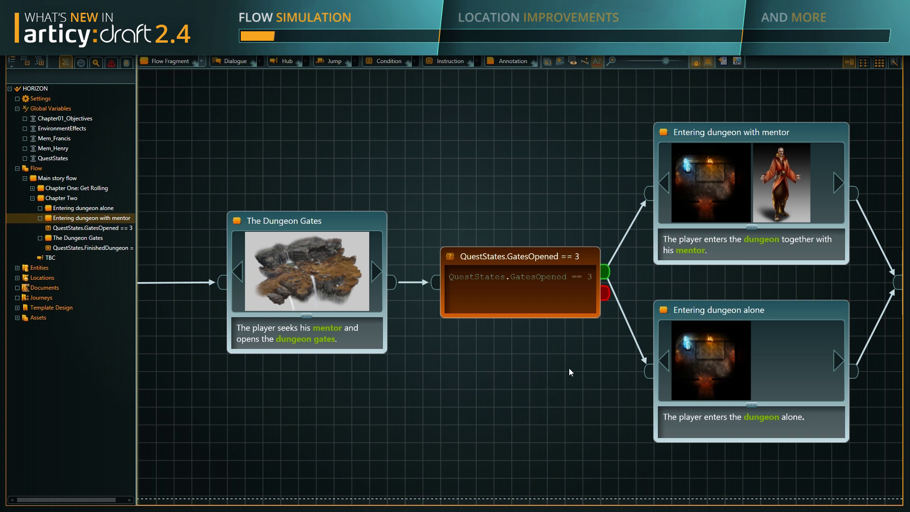
Give the mentor node's input pin the condition QuestStates.HasMetMentor == true.
{"action": "double_click", "coordinate": [648, 198]}
{"action": "type", "text": "QuestStates.HasMetMentor == true"}
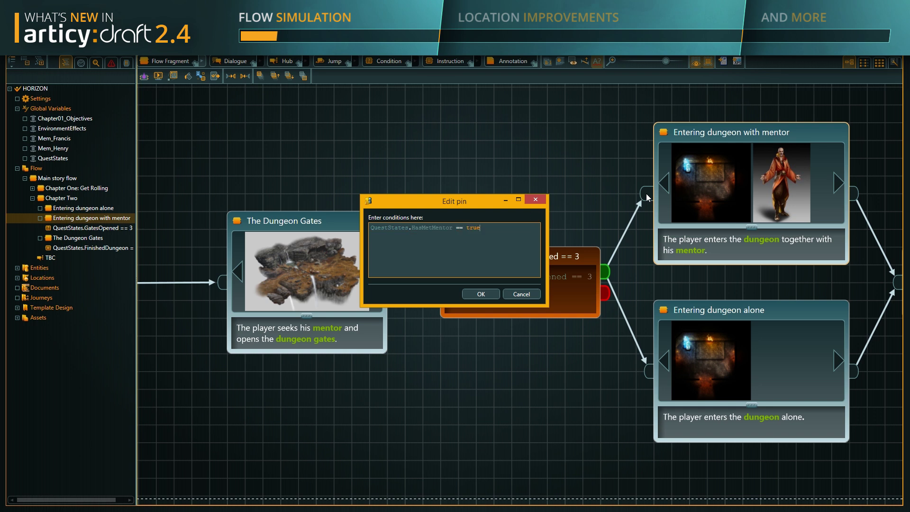
{"action": "left_click", "coordinate": [480, 297]}
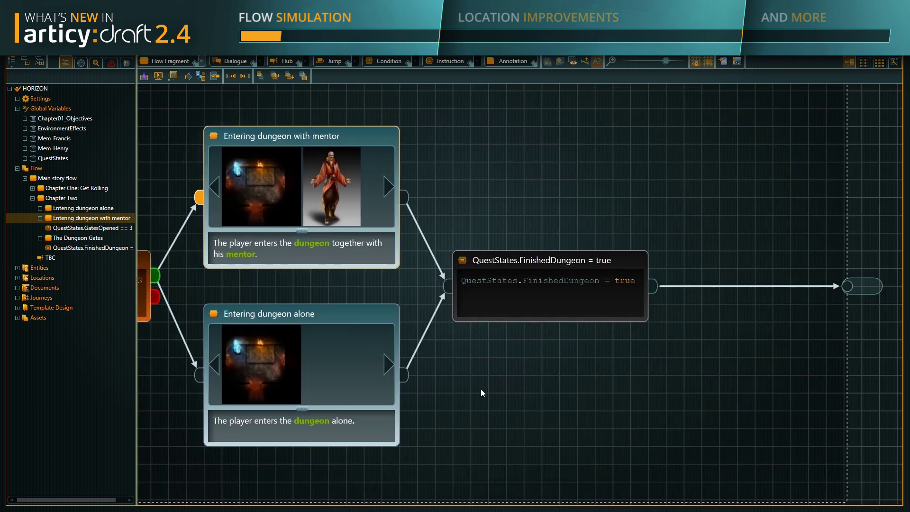
Give the mentor node's output pin the instruction QuestStates.FinishedDungeon = true.
{"action": "double_click", "coordinate": [404, 200]}
{"action": "type", "text": "QuestStates.FinishedDungeon = true"}
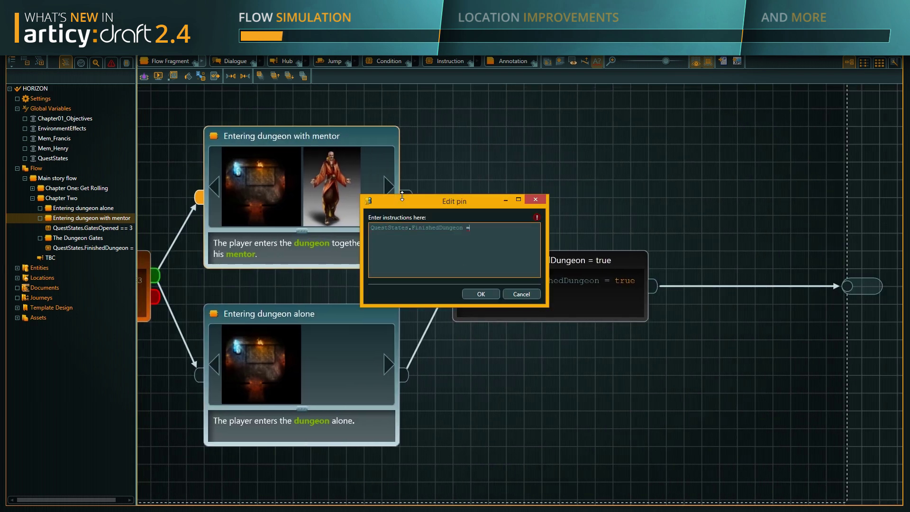
{"action": "left_click", "coordinate": [482, 295]}
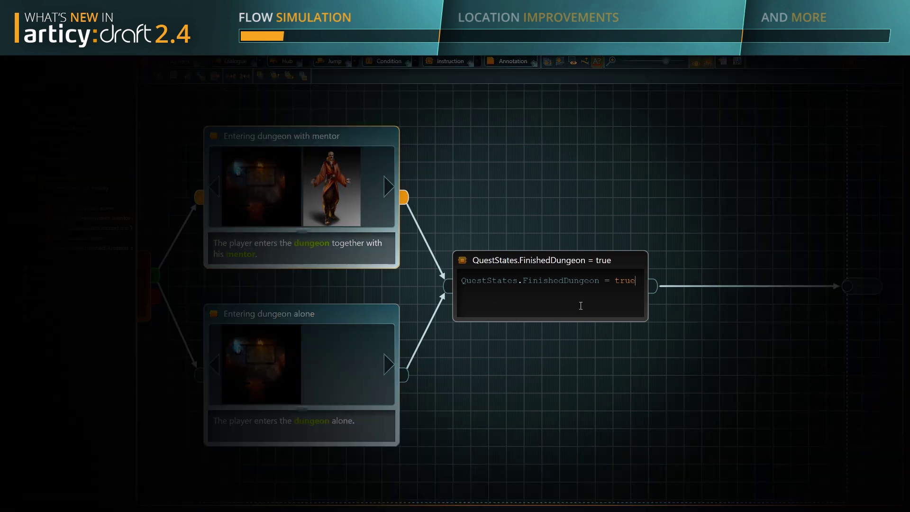
{"action": "scroll", "coordinate": [587, 345], "scroll_direction": "up", "scroll_amount": 3}
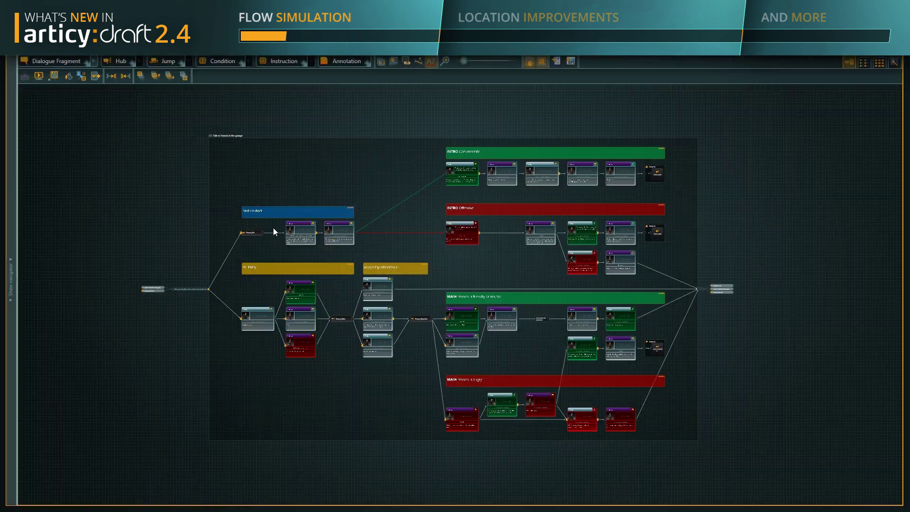
Start a presentation from Francis's opening 'So much work' line and save the temporary journey.
{"action": "scroll", "coordinate": [271, 226], "scroll_direction": "up", "scroll_amount": 5}
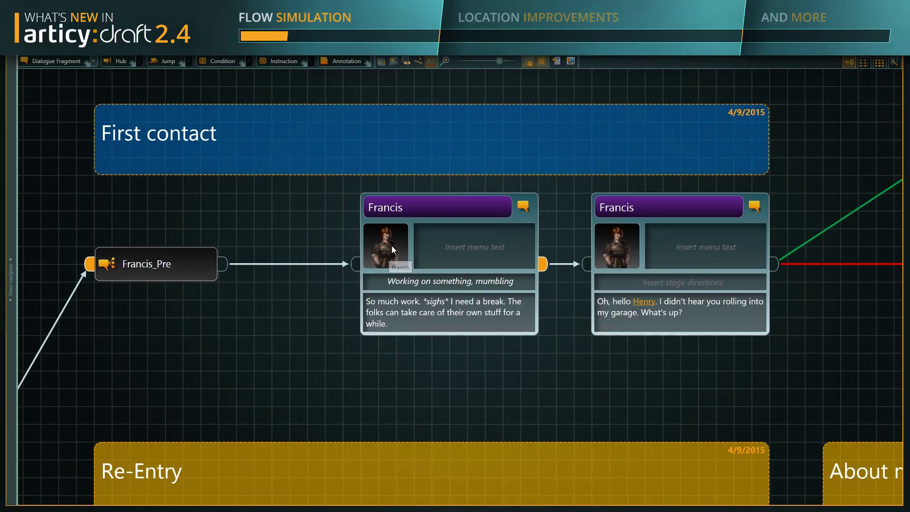
{"action": "left_click", "coordinate": [426, 199]}
{"action": "right_click", "coordinate": [426, 201]}
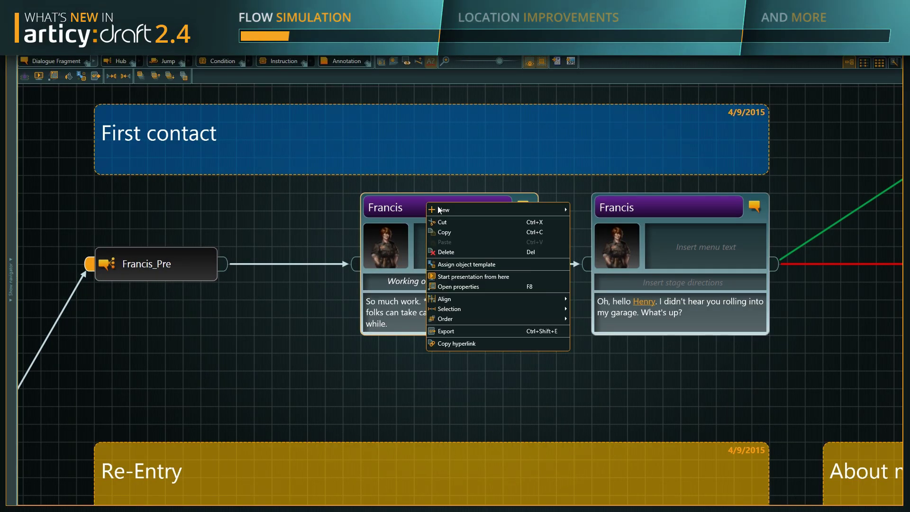
{"action": "left_click", "coordinate": [468, 278]}
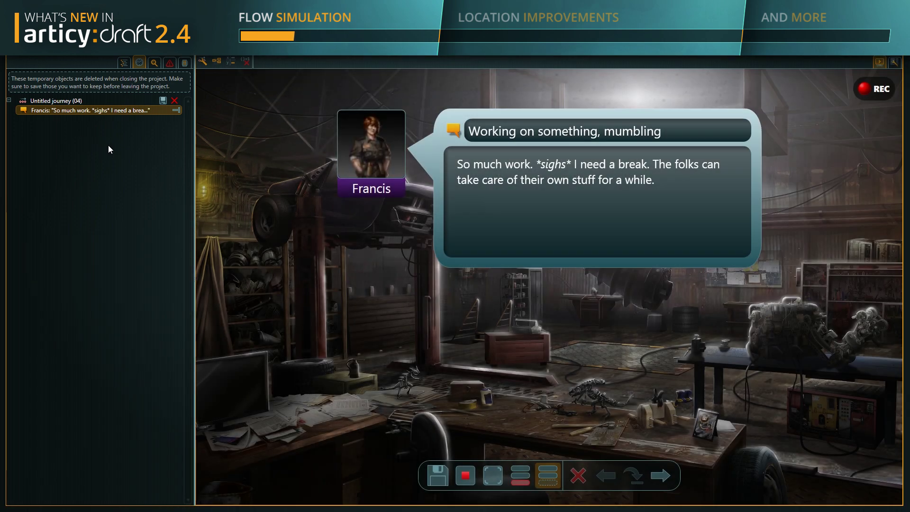
{"action": "left_click", "coordinate": [163, 101]}
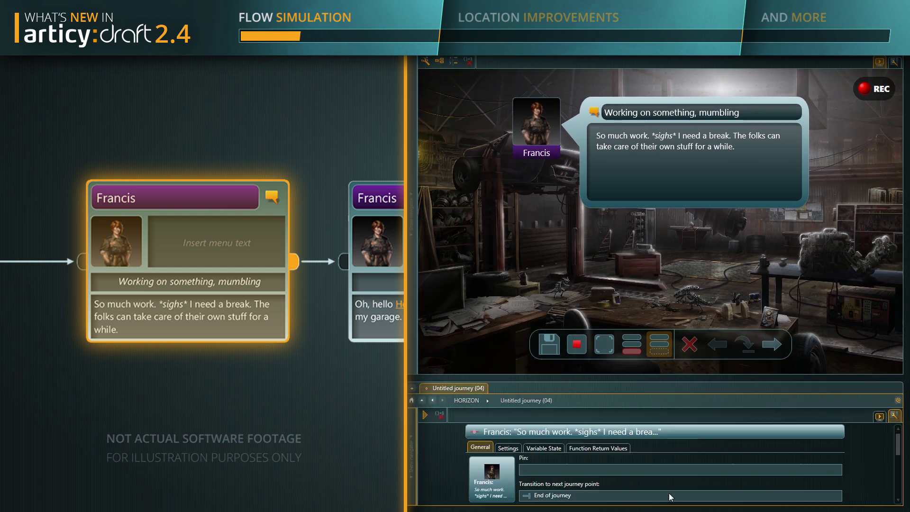
Filter the Variable State by 'attitude', advance, and choose Henry's Commiserate reply.
{"action": "left_click", "coordinate": [543, 446]}
{"action": "type", "text": "attit"}
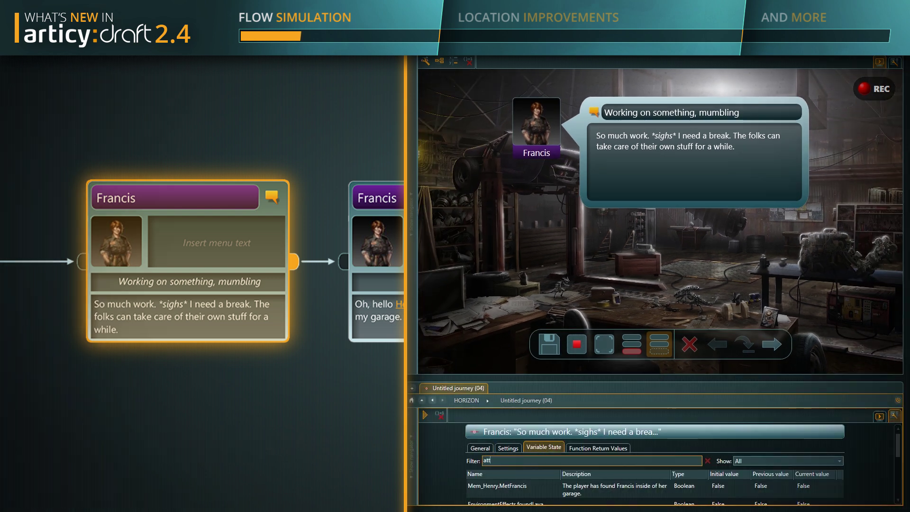
{"action": "type", "text": "ude"}
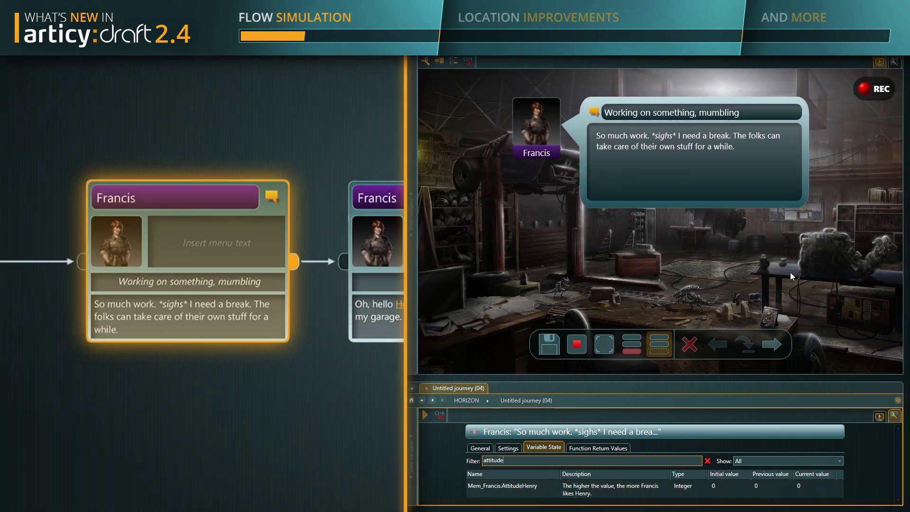
{"action": "left_click", "coordinate": [775, 347]}
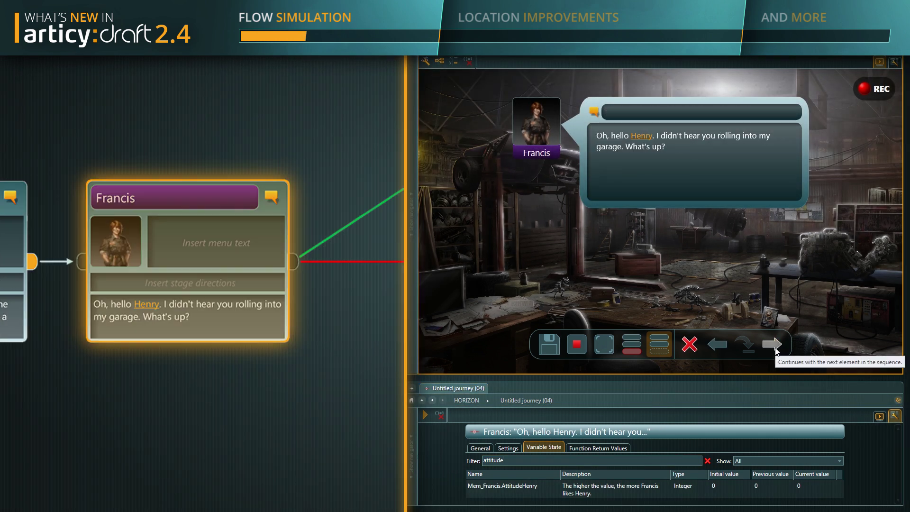
{"action": "left_click", "coordinate": [775, 350]}
{"action": "left_click", "coordinate": [778, 187]}
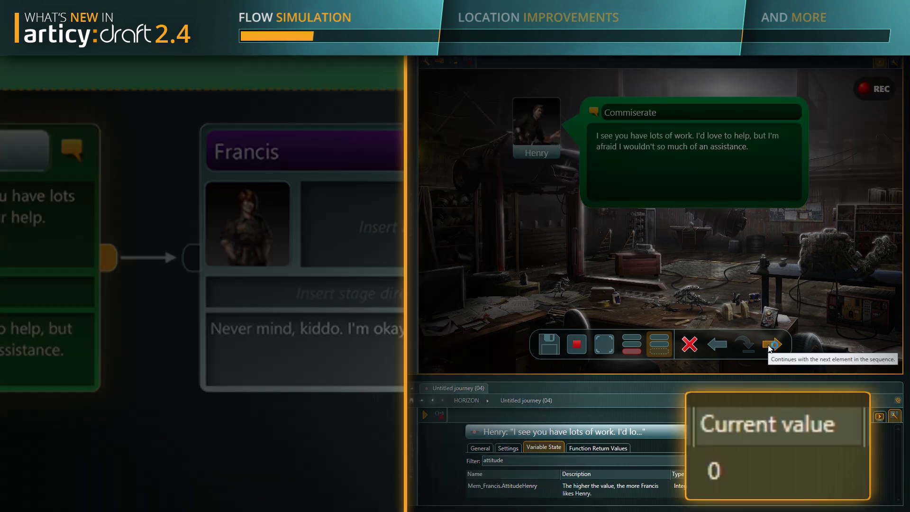
Advance the conversation and pick the wheelchair repair request, reaching Francis's reaction.
{"action": "left_click", "coordinate": [769, 346]}
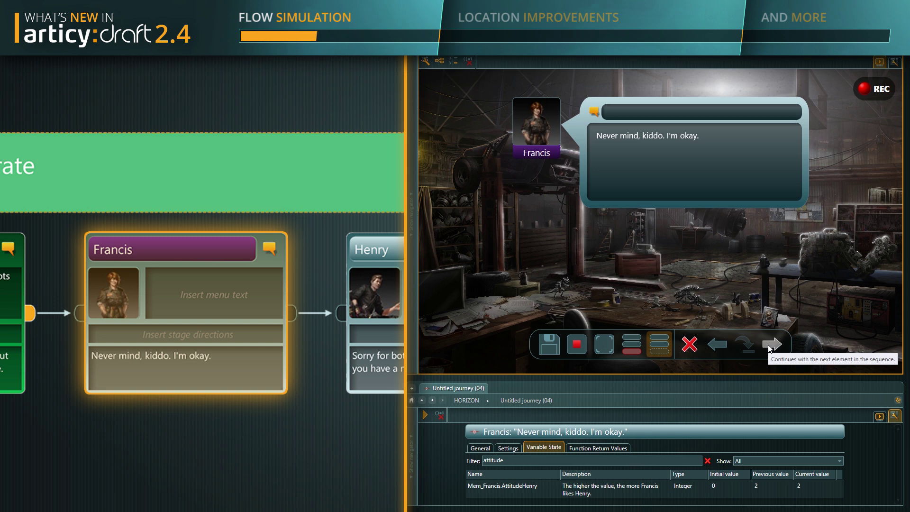
{"action": "left_click", "coordinate": [770, 348]}
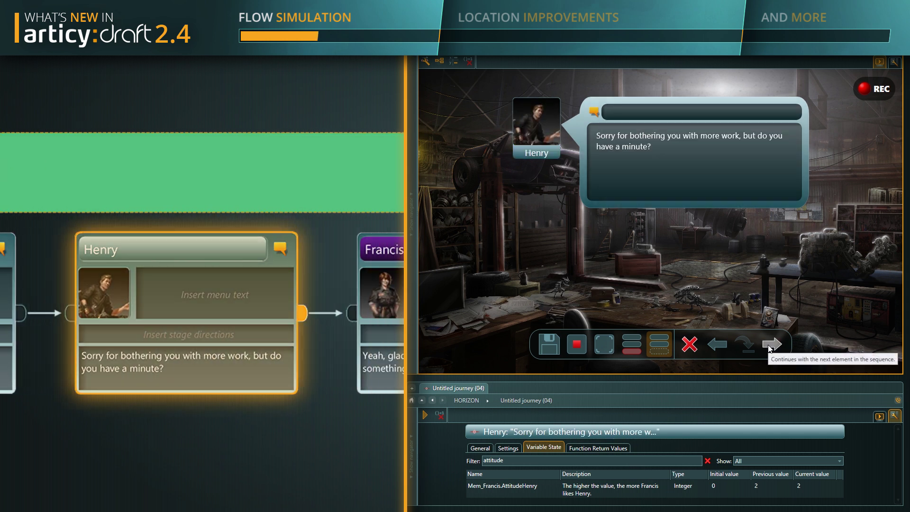
{"action": "left_click", "coordinate": [770, 348]}
{"action": "left_click", "coordinate": [779, 345]}
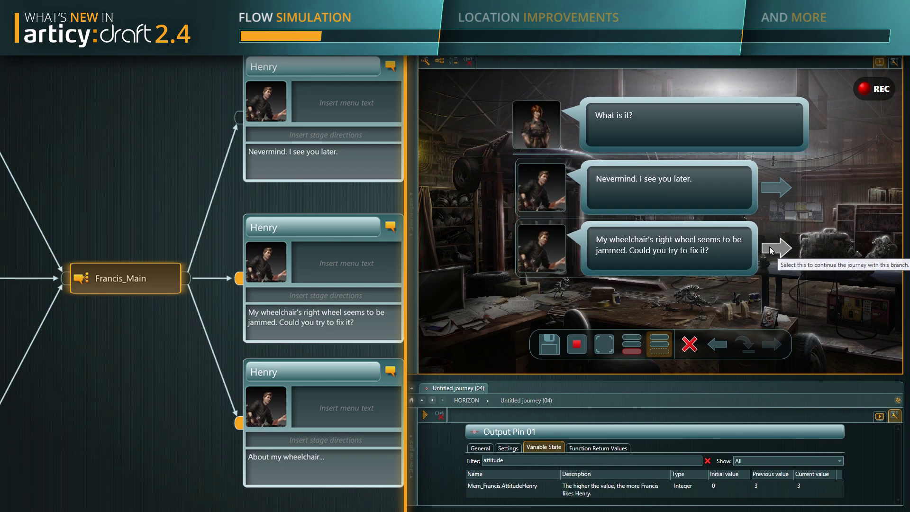
{"action": "left_click", "coordinate": [776, 246]}
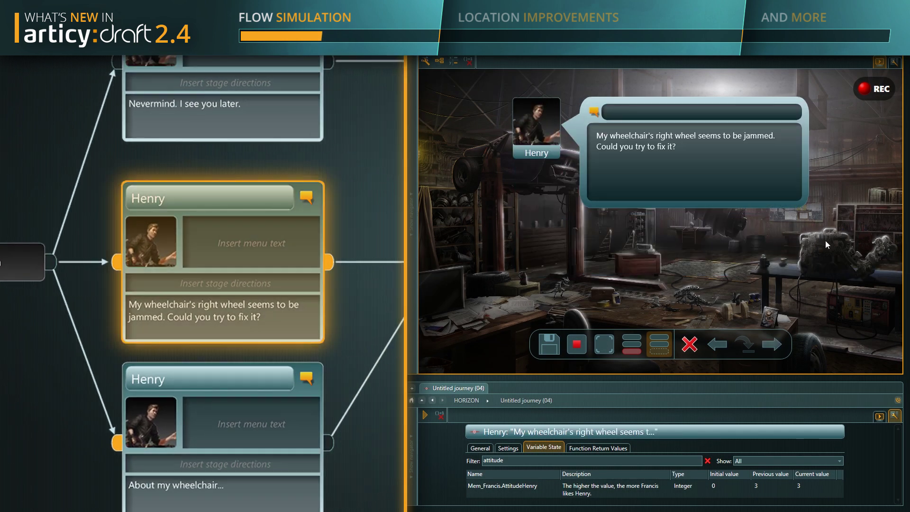
{"action": "left_click", "coordinate": [773, 346]}
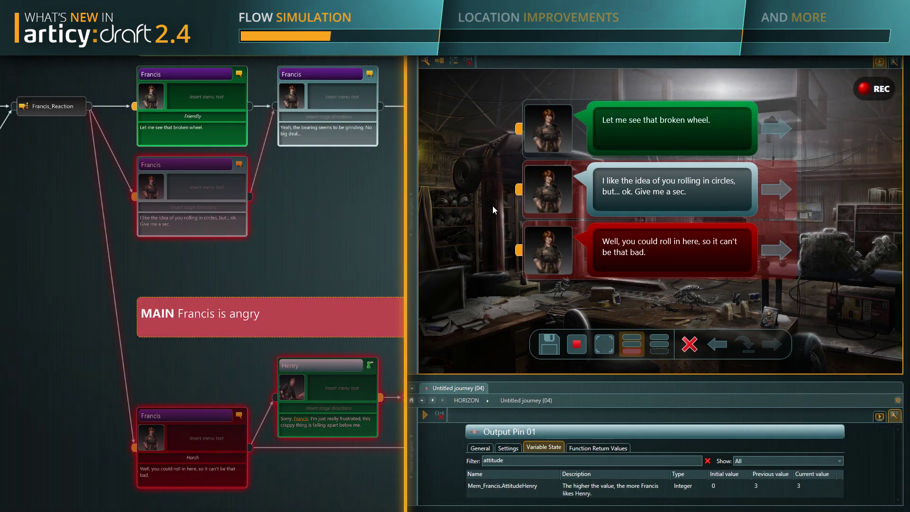
Read the failing conditions of blocked choices in Analysis Mode, then switch to Player Mode.
{"action": "mouse_move", "coordinate": [518, 192]}
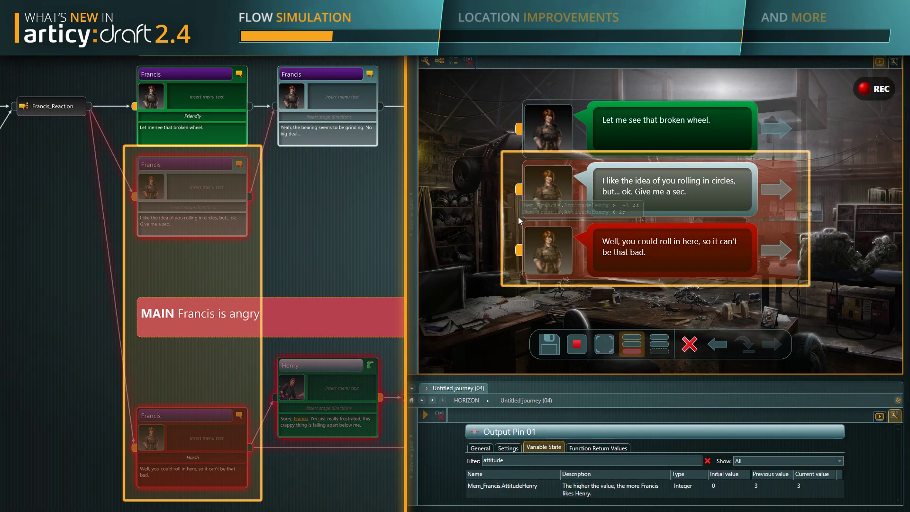
{"action": "mouse_move", "coordinate": [520, 251]}
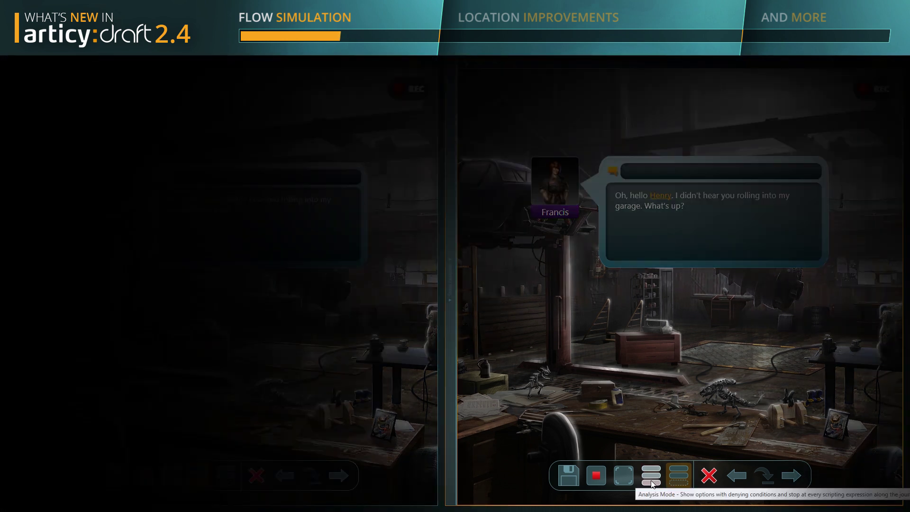
{"action": "left_click", "coordinate": [674, 481]}
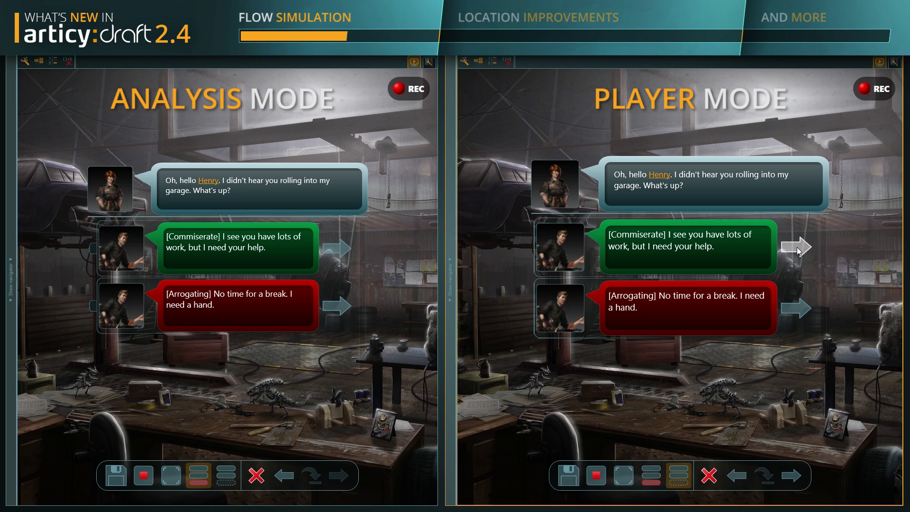
Choose Commiserate in Player Mode, advance to Francis's reply, and check conditions' variable values.
{"action": "left_click", "coordinate": [797, 247]}
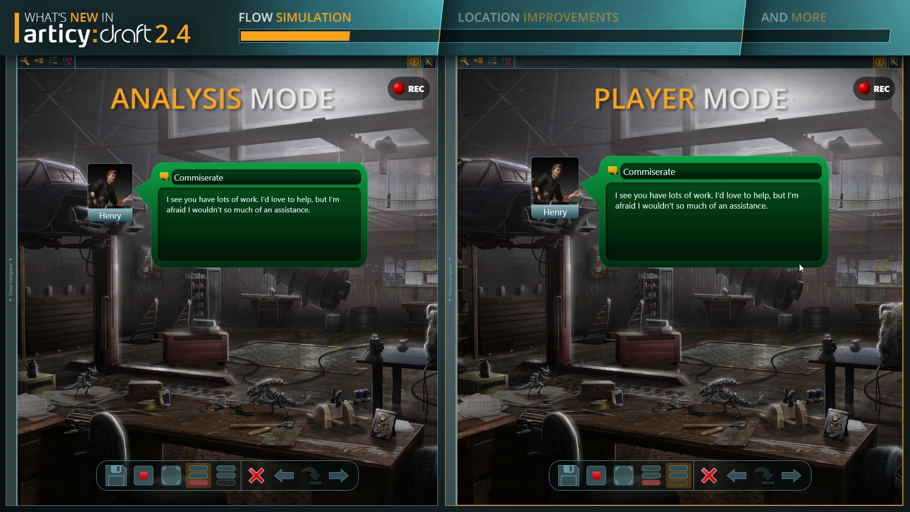
{"action": "left_click", "coordinate": [891, 292]}
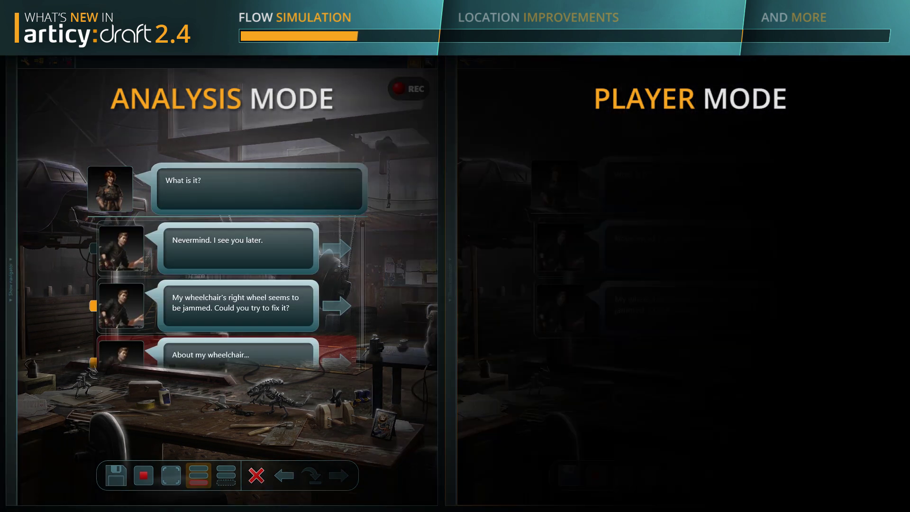
{"action": "scroll", "coordinate": [304, 300], "scroll_direction": "down", "scroll_amount": 1}
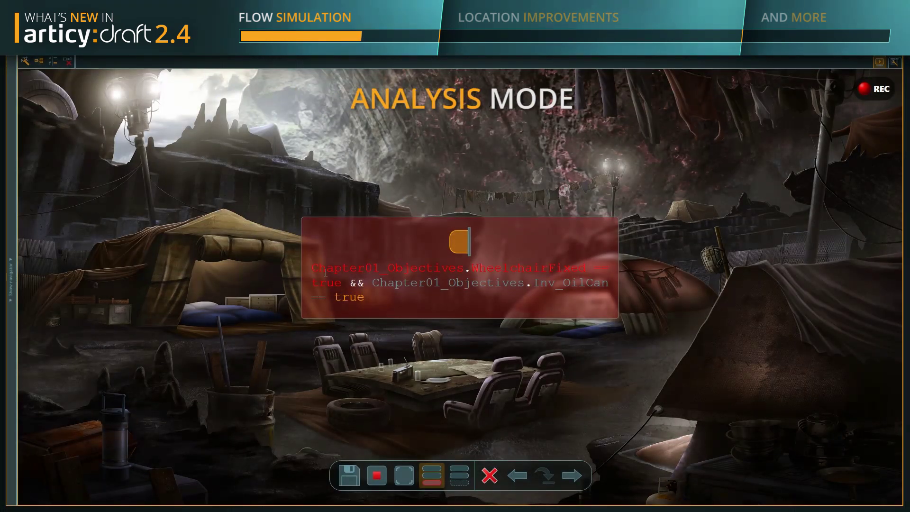
{"action": "mouse_move", "coordinate": [329, 270]}
{"action": "mouse_move", "coordinate": [471, 283]}
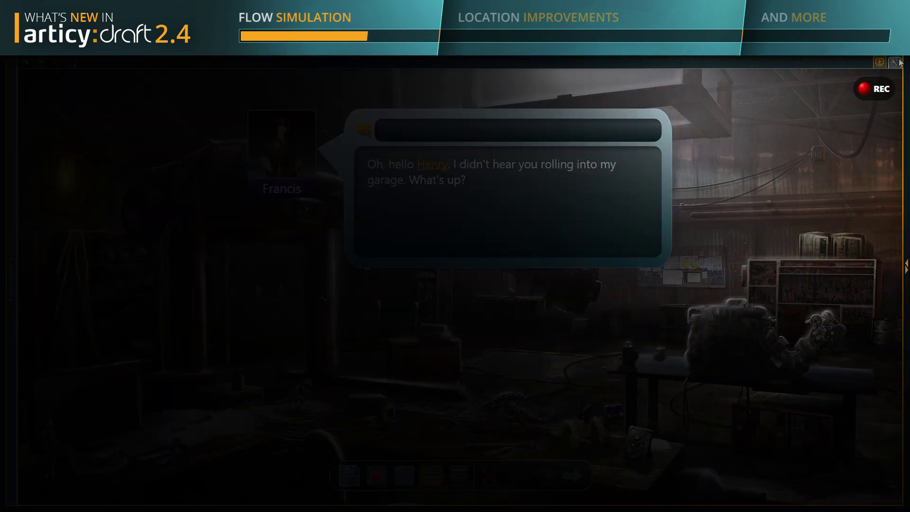
Show the Property Inspector's Variable State beside a narrowed simulation and pick Henry's Arrogating reply.
{"action": "left_click", "coordinate": [896, 62]}
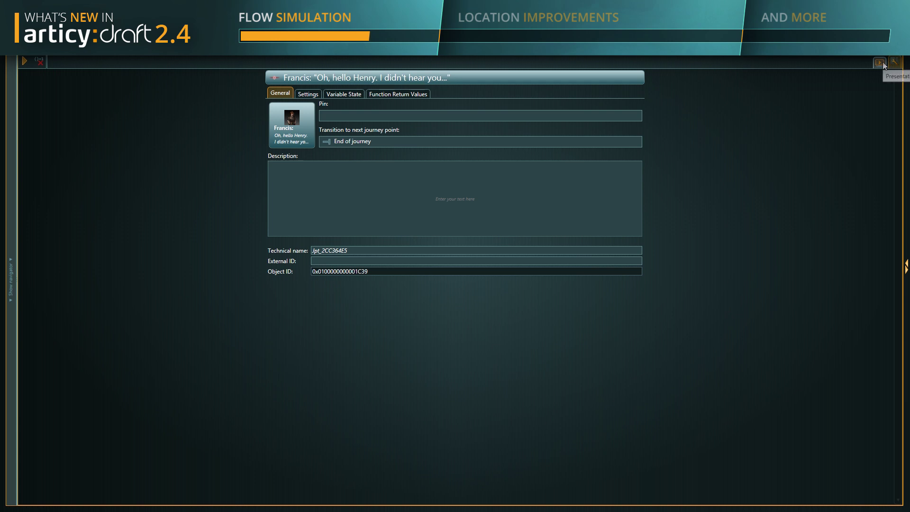
{"action": "left_click", "coordinate": [893, 64]}
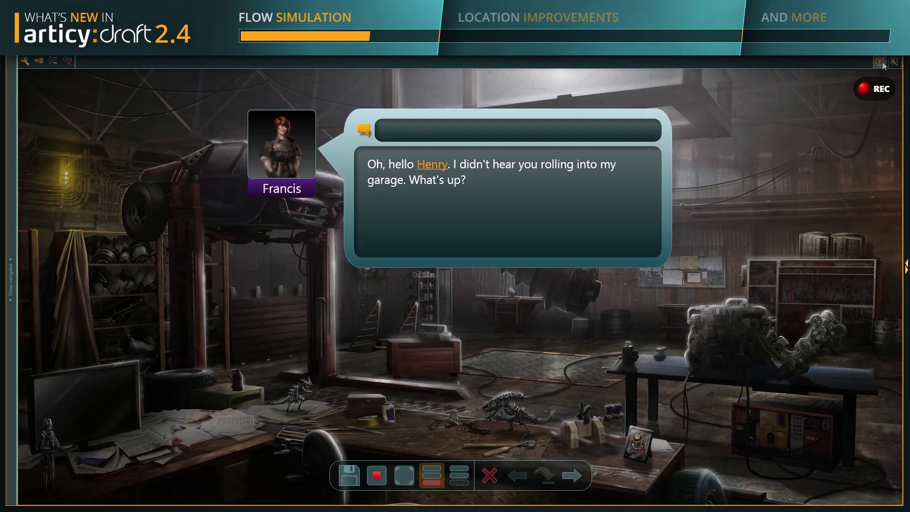
{"action": "left_click", "coordinate": [907, 328]}
{"action": "left_click_drag", "start_coordinate": [780, 325], "coordinate": [445, 311]}
{"action": "left_click", "coordinate": [759, 344]}
{"action": "left_click", "coordinate": [573, 94]}
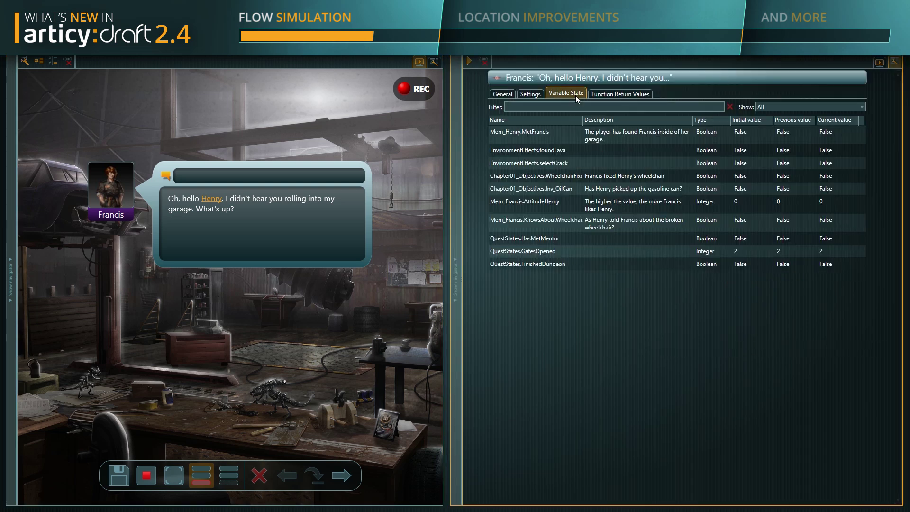
{"action": "left_click", "coordinate": [340, 475]}
{"action": "left_click", "coordinate": [343, 308]}
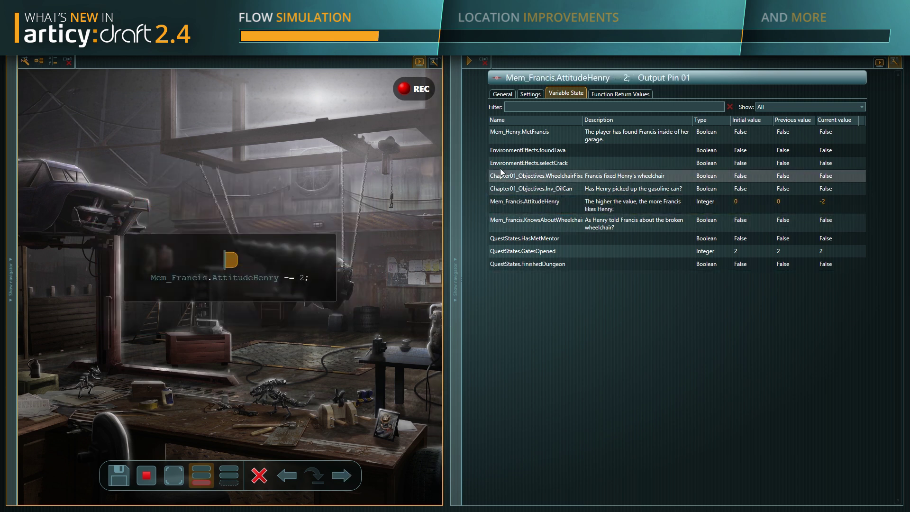
Filter variables by 'attitude', then clear it and show only those changed from initial value.
{"action": "left_click", "coordinate": [518, 105]}
{"action": "type", "text": "attitude"}
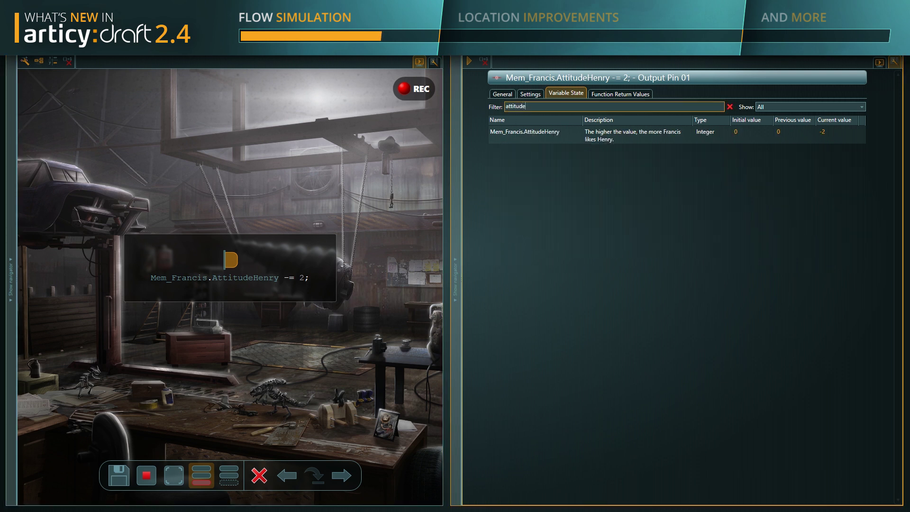
{"action": "left_click", "coordinate": [730, 107]}
{"action": "left_click", "coordinate": [760, 108]}
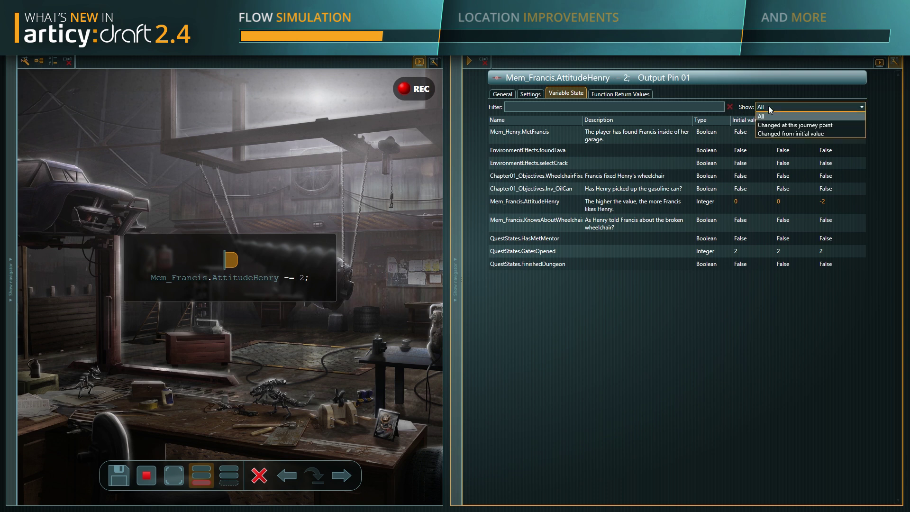
{"action": "left_click", "coordinate": [814, 135]}
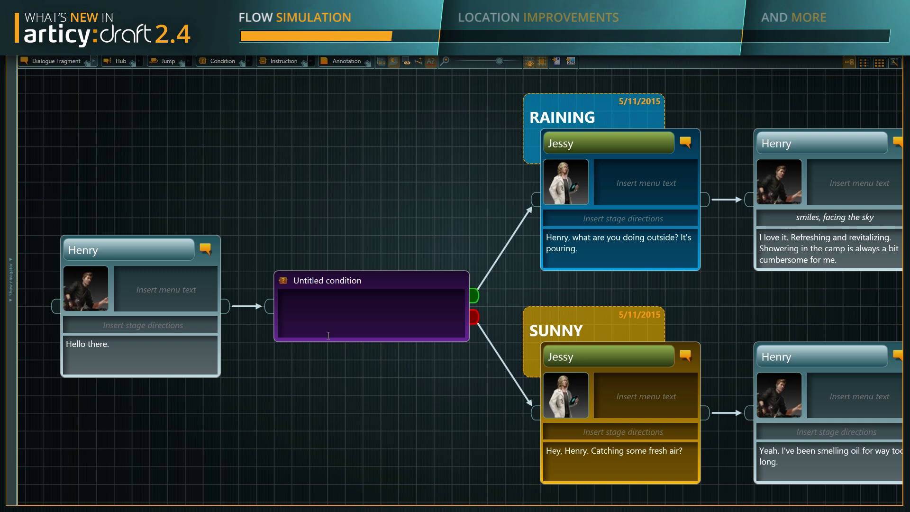
Set the condition to IsRaining() && IsOutside("Player") and simulate from Henry's 'Hello there.'.
{"action": "left_click", "coordinate": [311, 304]}
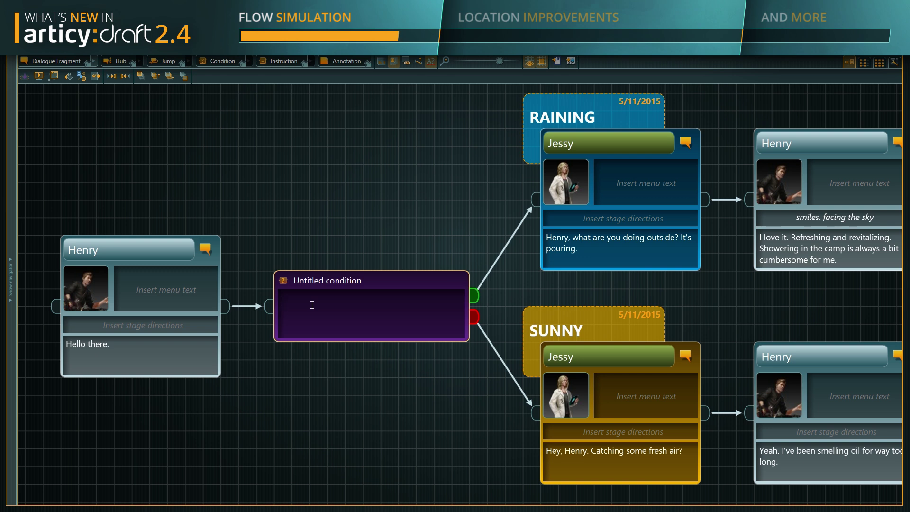
{"action": "type", "text": "IsRaining() && IsOutside(\"Player\")"}
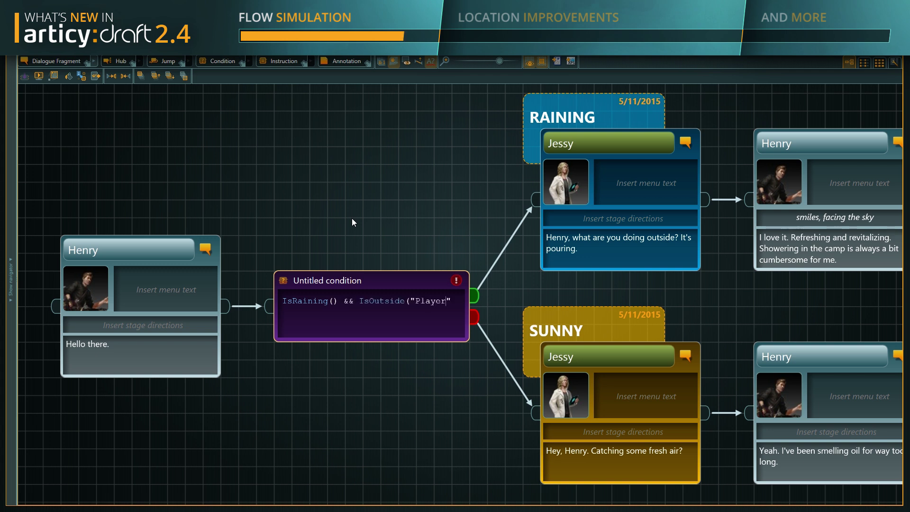
{"action": "left_click", "coordinate": [330, 222]}
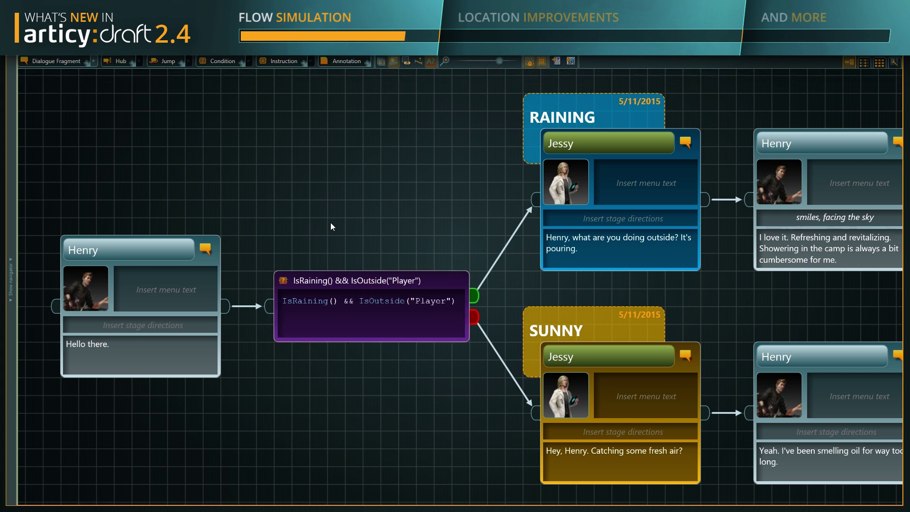
{"action": "left_click", "coordinate": [164, 250]}
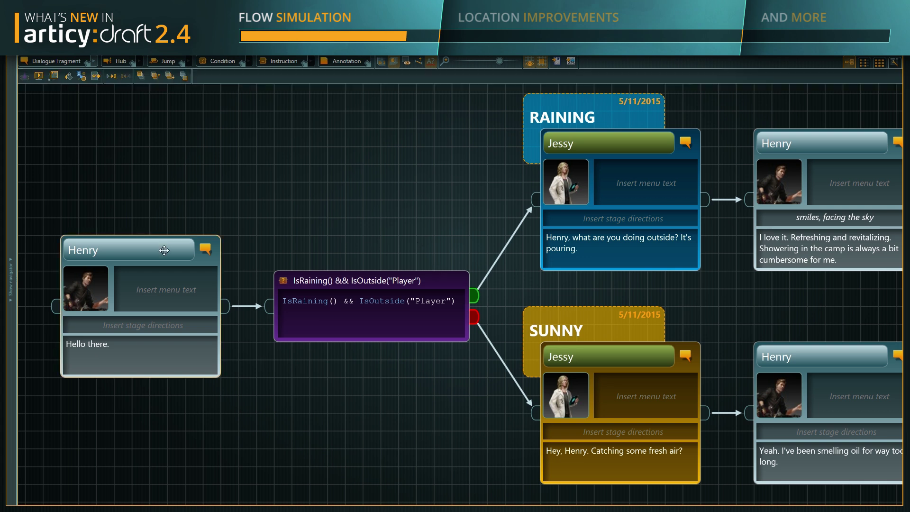
{"action": "left_click", "coordinate": [36, 78]}
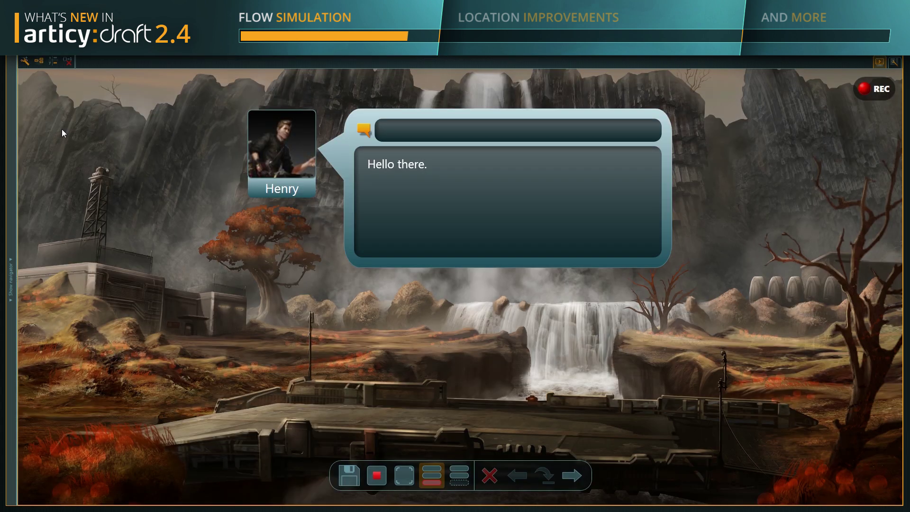
Answer the IsRaining() prompt, continue to Jessy's rain reply, and return to the flow.
{"action": "left_click", "coordinate": [571, 475]}
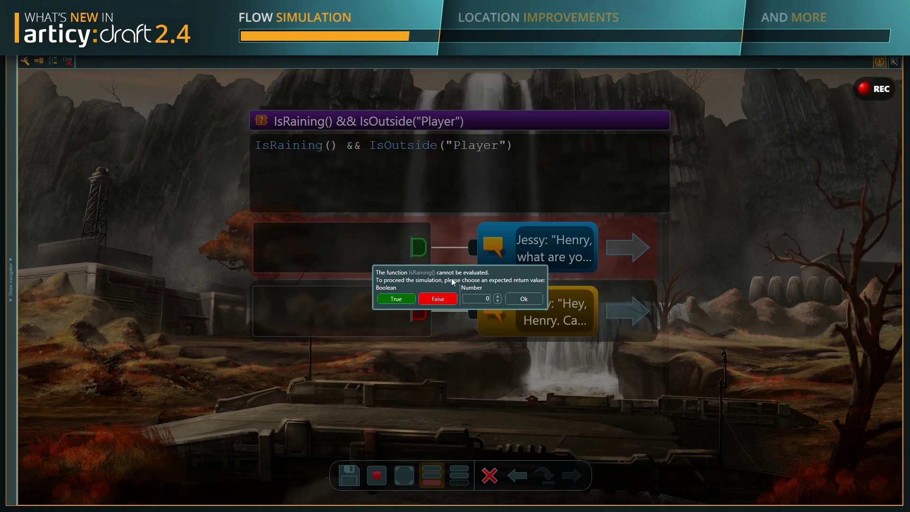
{"action": "left_click", "coordinate": [403, 297]}
{"action": "left_click", "coordinate": [626, 249]}
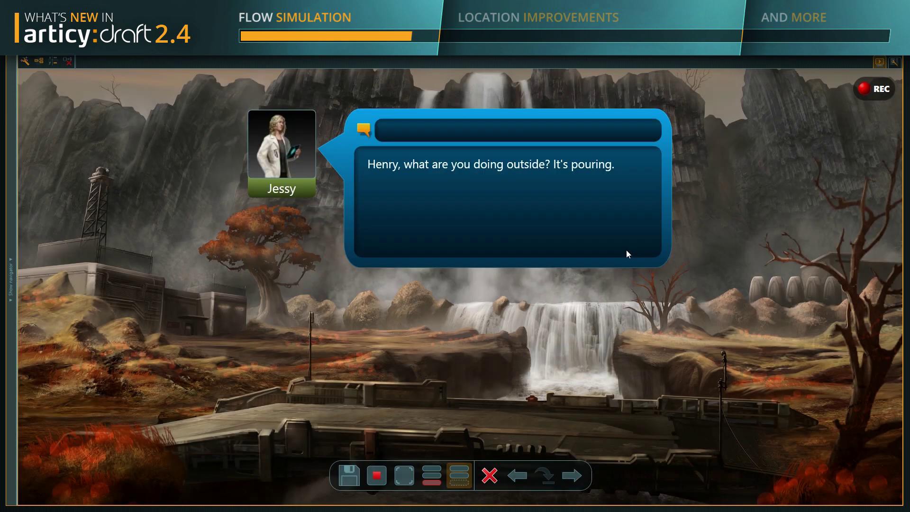
{"action": "left_click", "coordinate": [39, 62]}
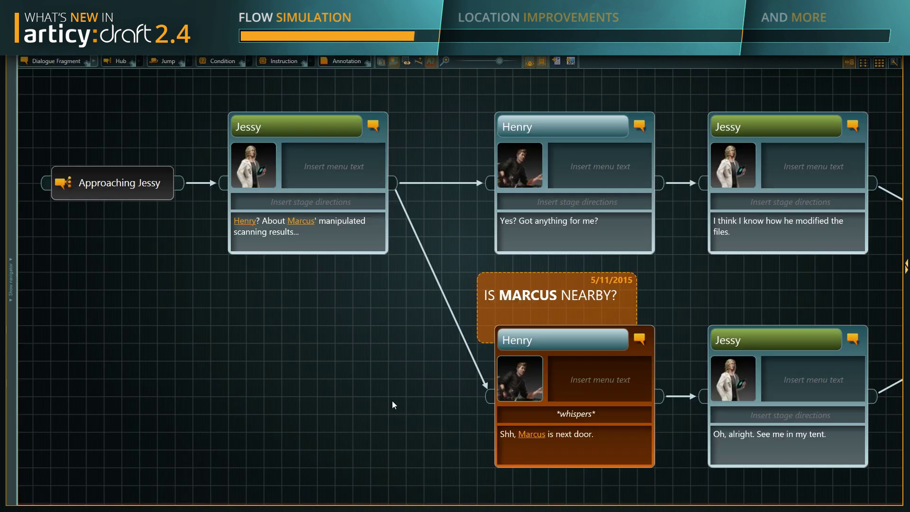
Add the condition IsNearby("Markus") to Henry's whispered line's input pin.
{"action": "double_click", "coordinate": [489, 397]}
{"action": "type", "text": "IsNearby(\"Marcus"}
{"action": "left_click", "coordinate": [474, 292]}
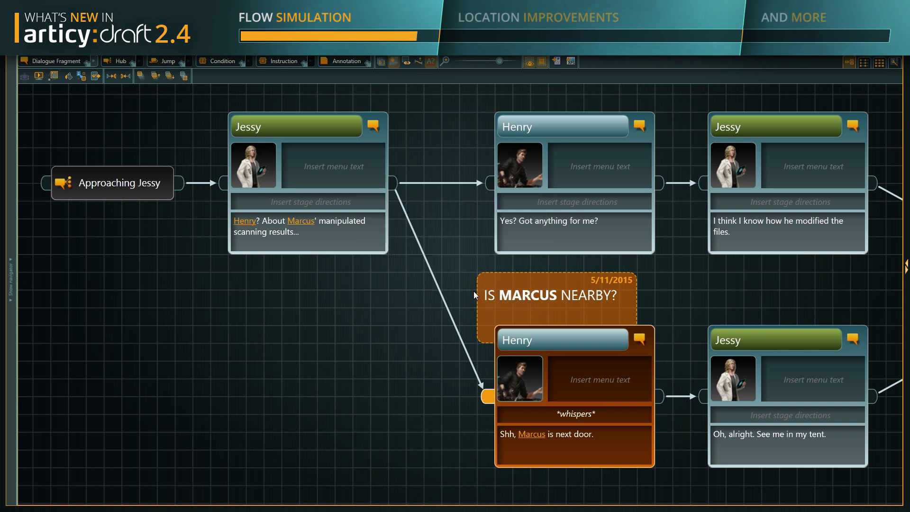
Simulate from Jessy, pick Henry's whispered Marcus reply, and answer IsNearby() as true.
{"action": "left_click", "coordinate": [280, 128]}
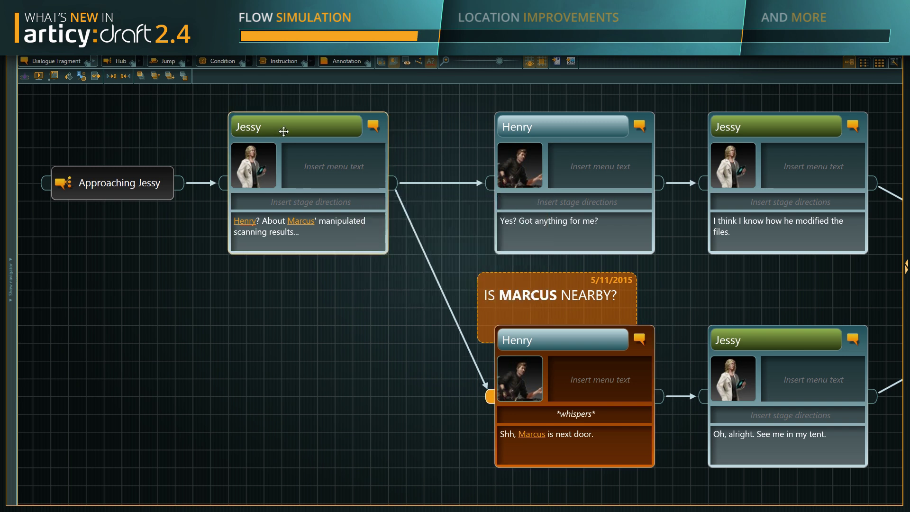
{"action": "left_click", "coordinate": [39, 76]}
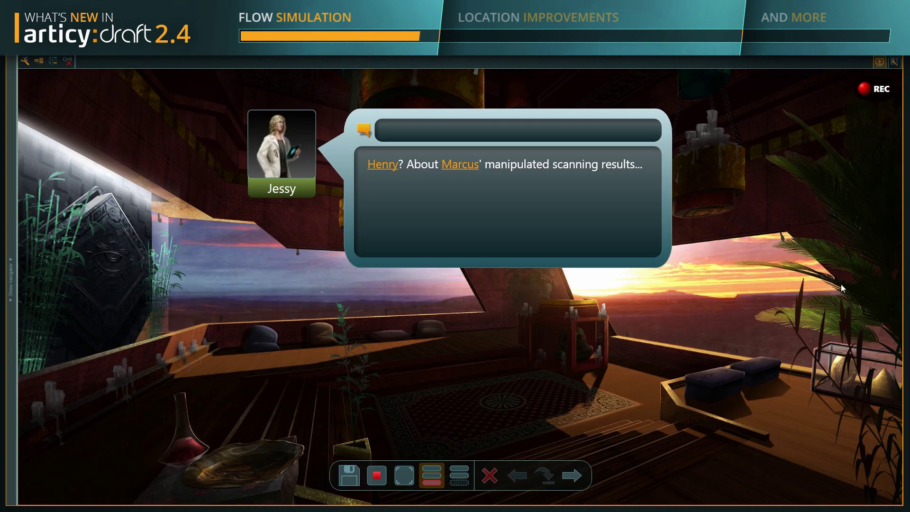
{"action": "left_click", "coordinate": [896, 286]}
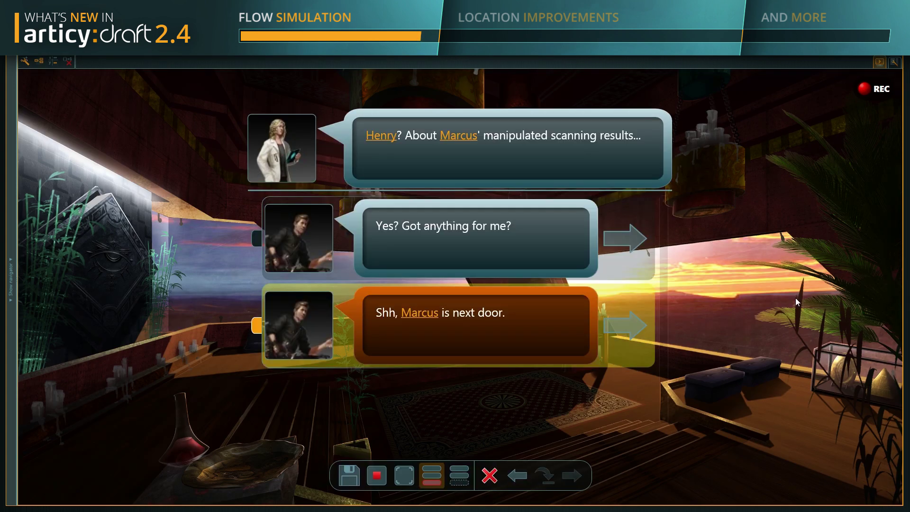
{"action": "mouse_move", "coordinate": [256, 330]}
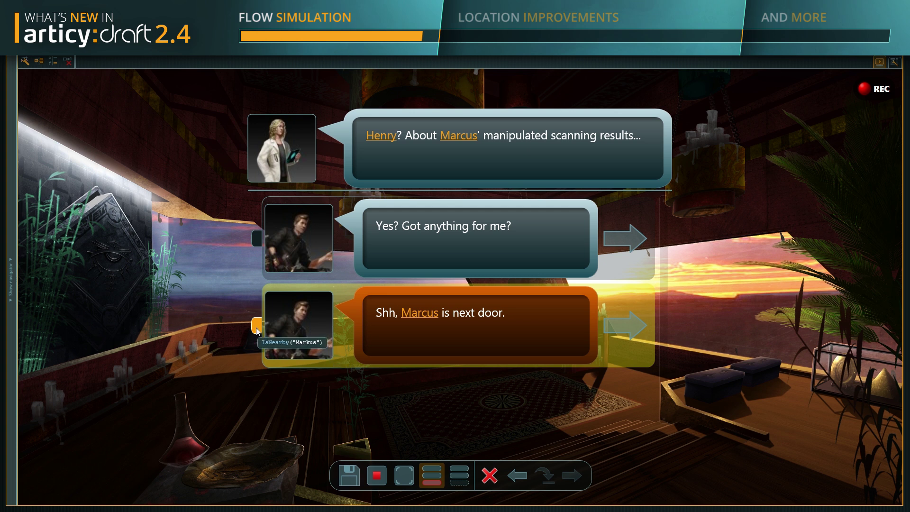
{"action": "left_click", "coordinate": [636, 331]}
{"action": "left_click", "coordinate": [397, 299]}
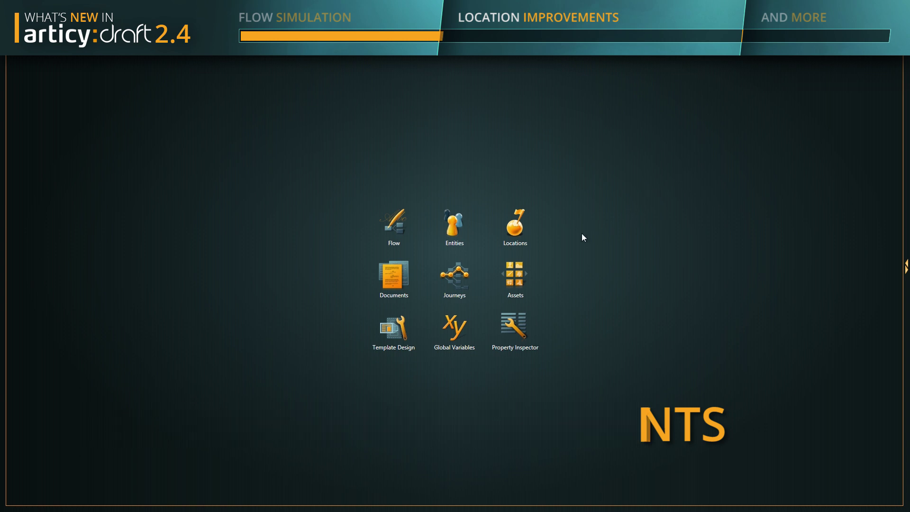
Open the Locations module from the dashboard.
{"action": "left_click", "coordinate": [513, 229]}
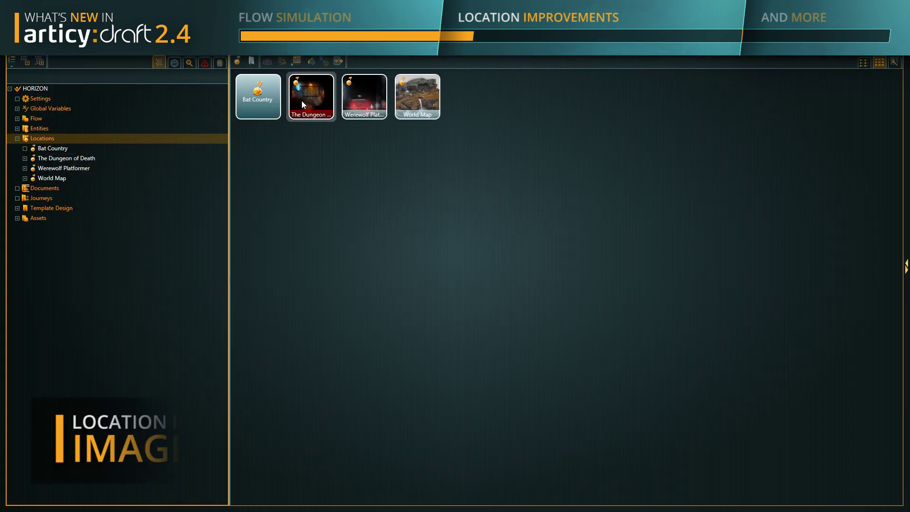
In The Dungeon of Death map, add an 'Objects' layer folder above Background, then reveal the asset library.
{"action": "double_click", "coordinate": [302, 100]}
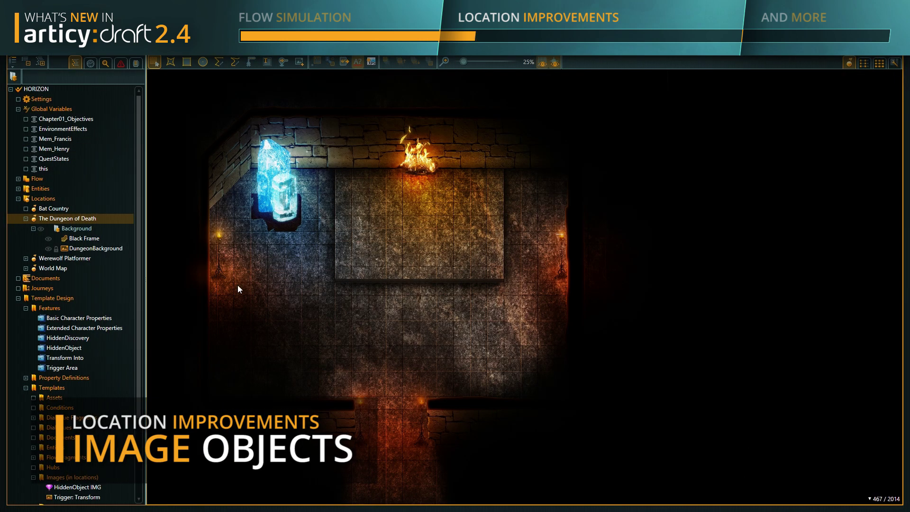
{"action": "left_click", "coordinate": [71, 249]}
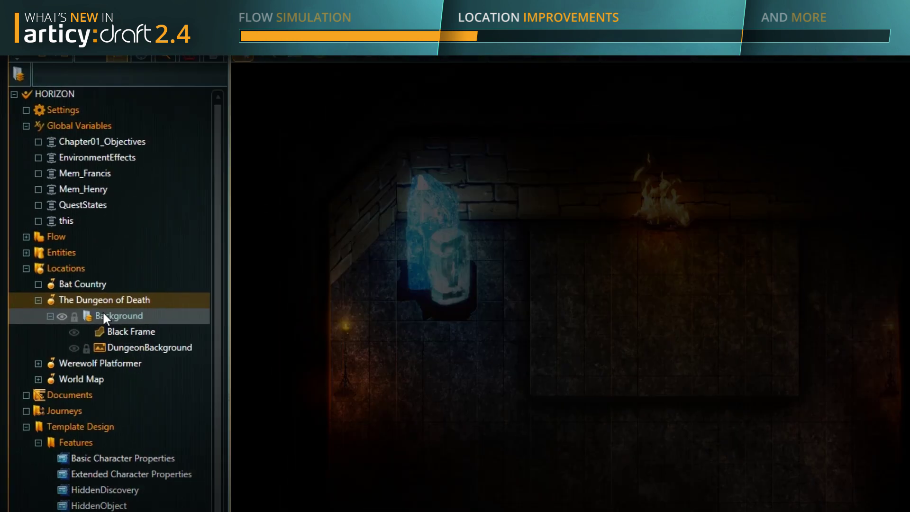
{"action": "left_click", "coordinate": [14, 76]}
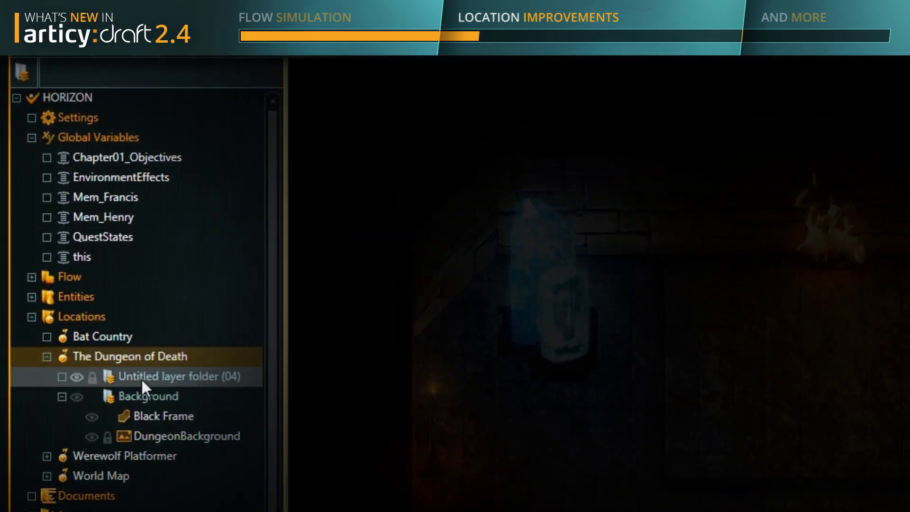
{"action": "left_click", "coordinate": [141, 378]}
{"action": "key", "text": "F2"}
{"action": "type", "text": "Objects"}
{"action": "key", "text": "Return"}
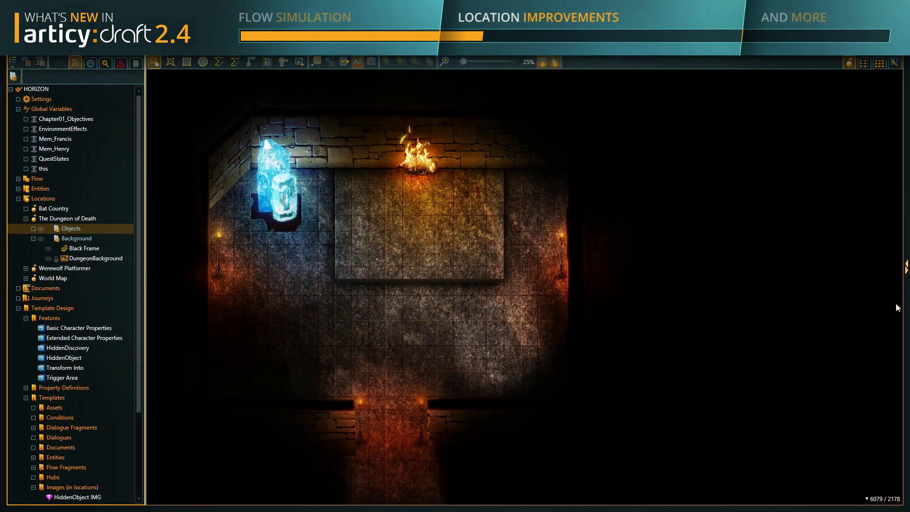
{"action": "left_click_drag", "start_coordinate": [897, 308], "coordinate": [789, 299]}
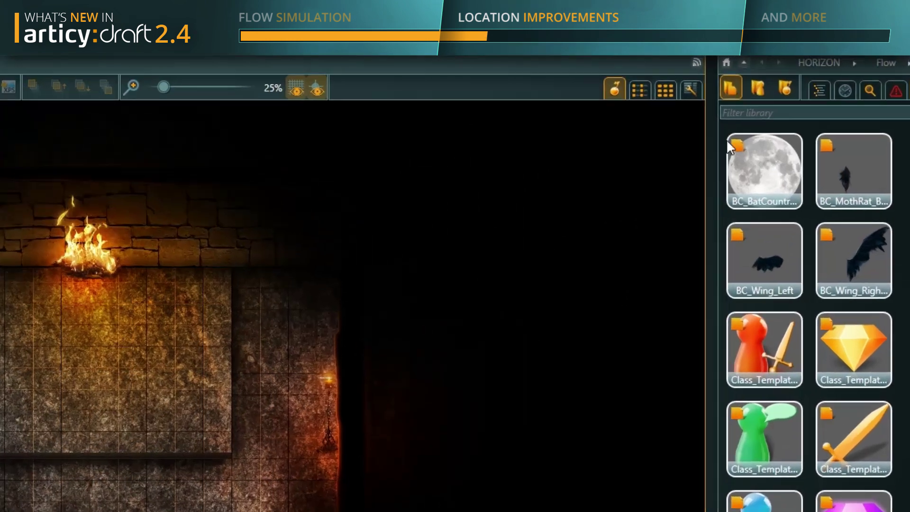
Filter the asset library for DU and place a first DU_Pillar image against the top wall.
{"action": "left_click", "coordinate": [817, 62]}
{"action": "left_click", "coordinate": [761, 102]}
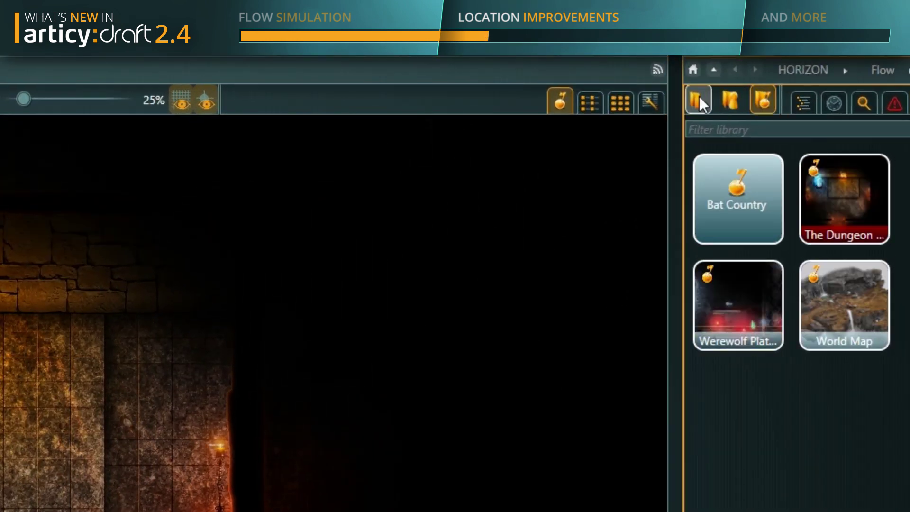
{"action": "left_click", "coordinate": [698, 101]}
{"action": "left_click", "coordinate": [698, 128]}
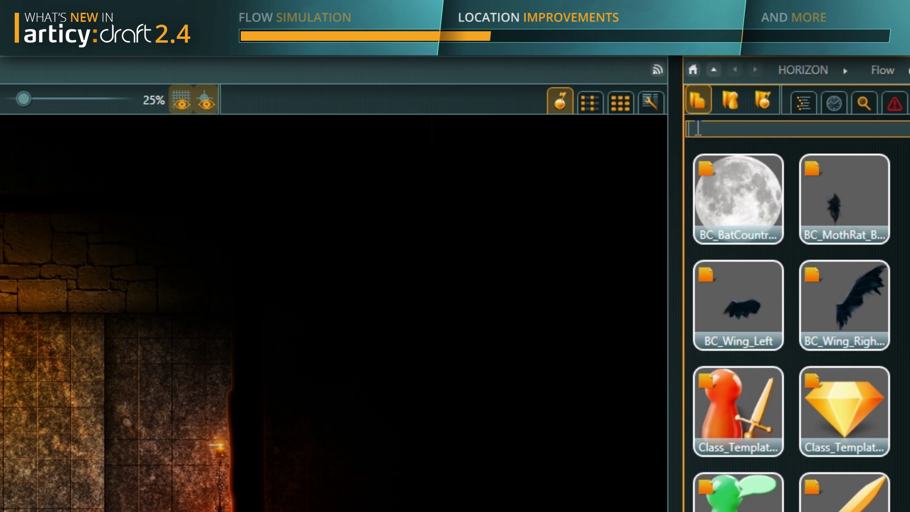
{"action": "type", "text": "DU_"}
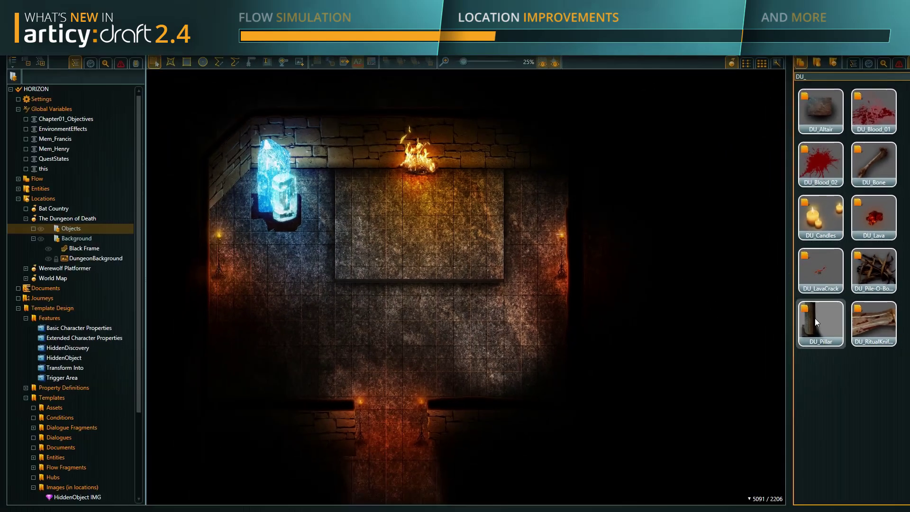
{"action": "left_click_drag", "start_coordinate": [815, 318], "coordinate": [321, 175]}
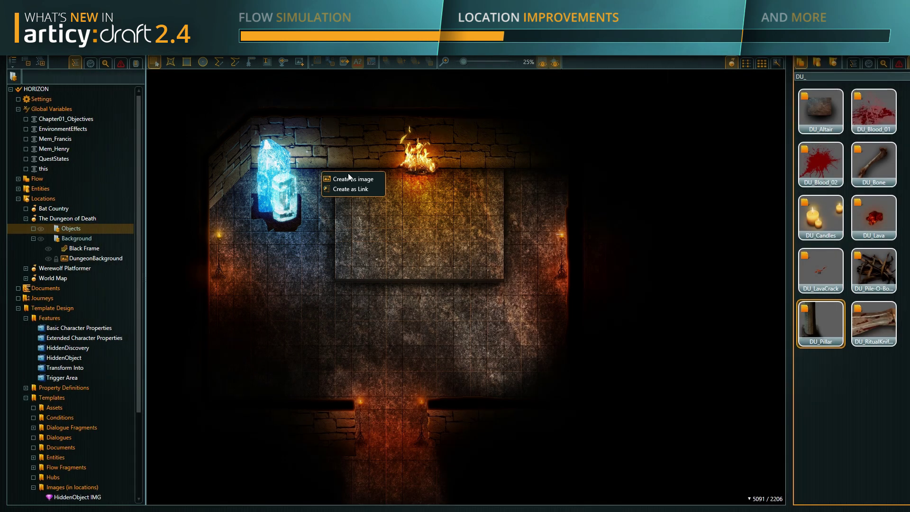
{"action": "left_click", "coordinate": [352, 179]}
{"action": "scroll", "coordinate": [351, 185], "scroll_direction": "up", "scroll_amount": 3}
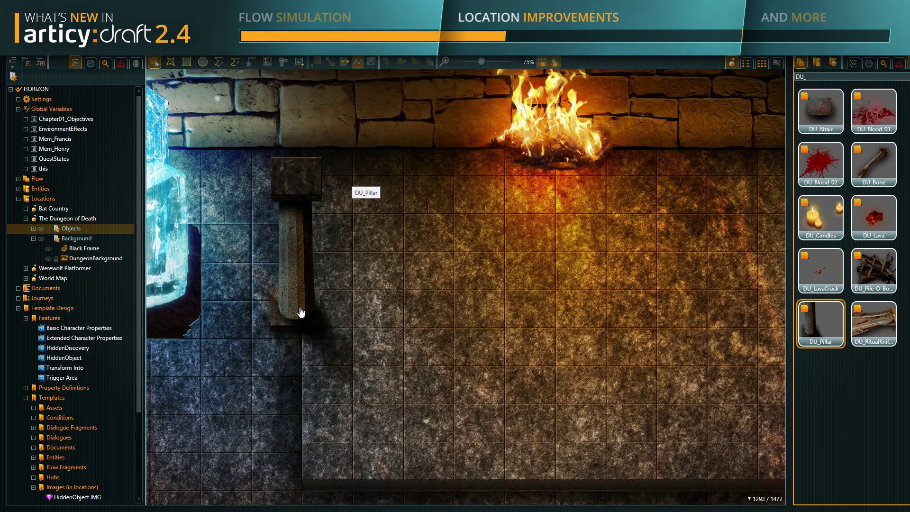
{"action": "left_click_drag", "start_coordinate": [314, 289], "coordinate": [325, 152]}
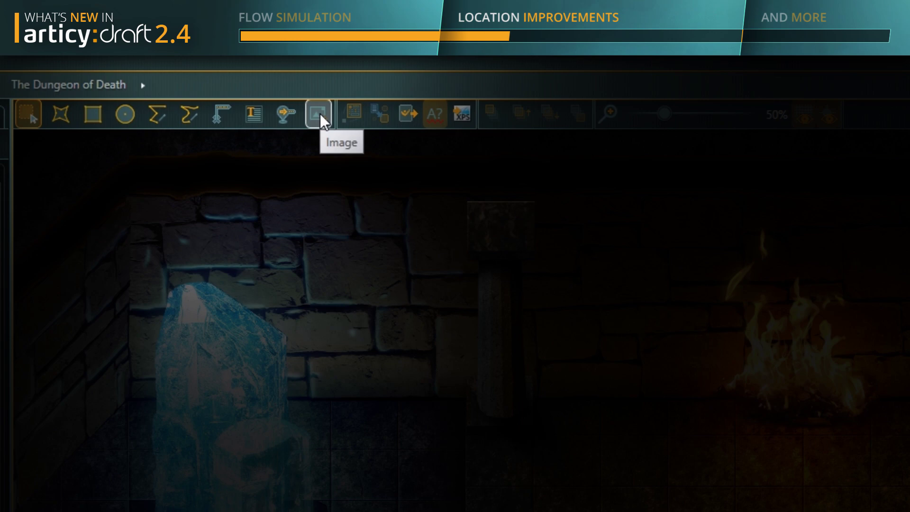
Add three more DU_Pillar images by the left, right and lower right walls.
{"action": "left_click", "coordinate": [319, 113]}
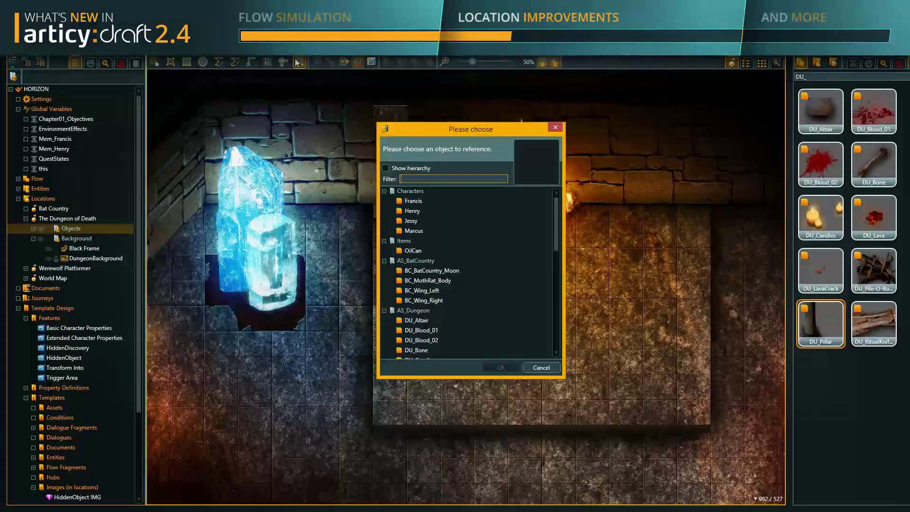
{"action": "type", "text": "DU_"}
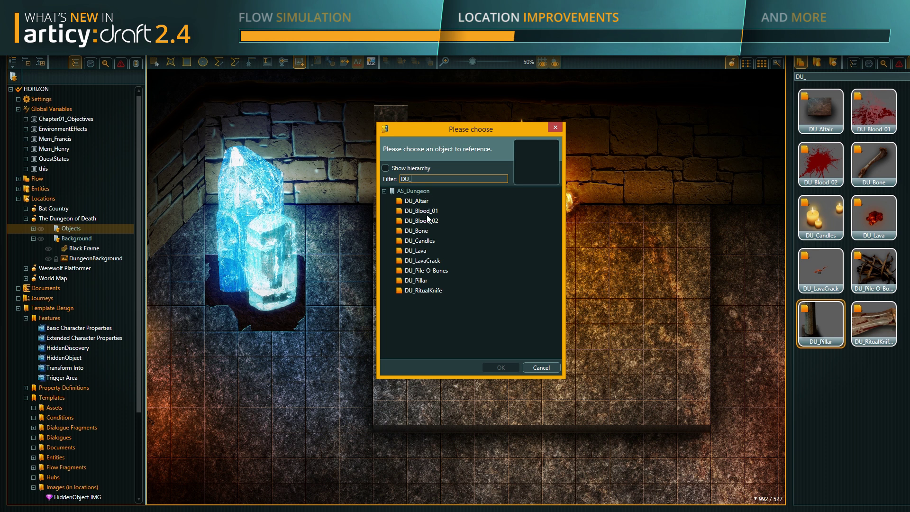
{"action": "double_click", "coordinate": [421, 280]}
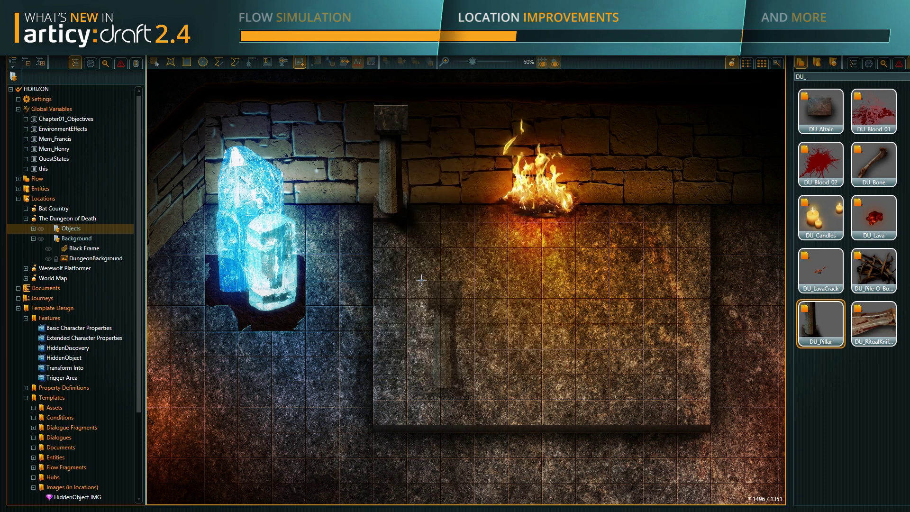
{"action": "left_click", "coordinate": [367, 307]}
{"action": "left_click_drag", "start_coordinate": [816, 341], "coordinate": [690, 186]}
{"action": "left_click_drag", "start_coordinate": [801, 329], "coordinate": [695, 394]}
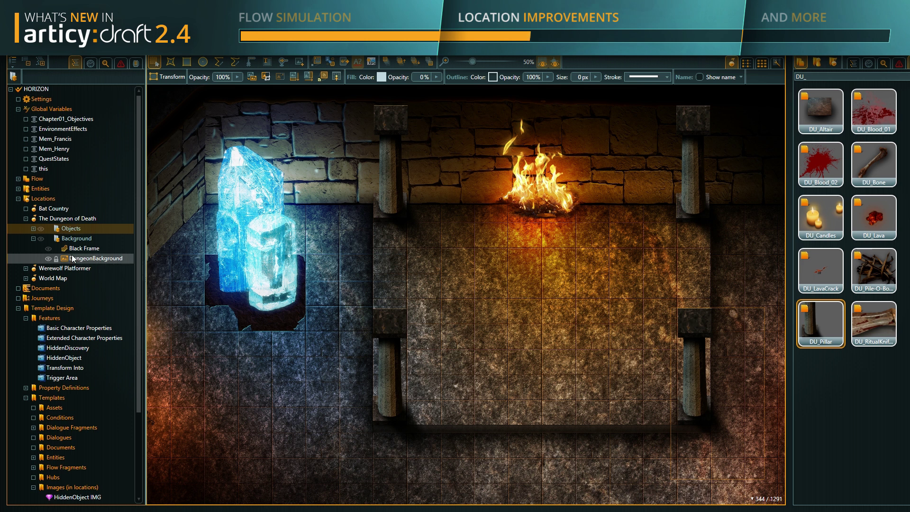
Drop a DU_LavaCrack onto the lower dungeon floor and open its properties.
{"action": "left_click", "coordinate": [33, 229]}
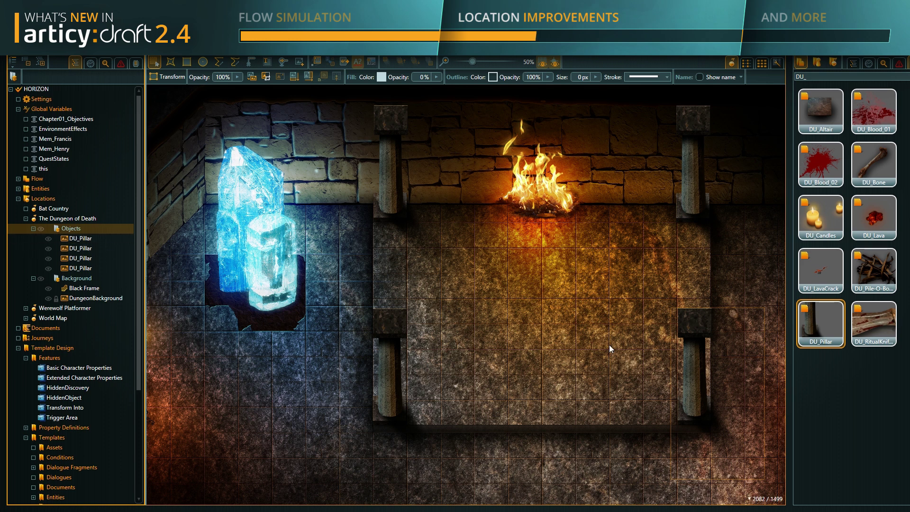
{"action": "left_click_drag", "start_coordinate": [644, 476], "coordinate": [502, 167]}
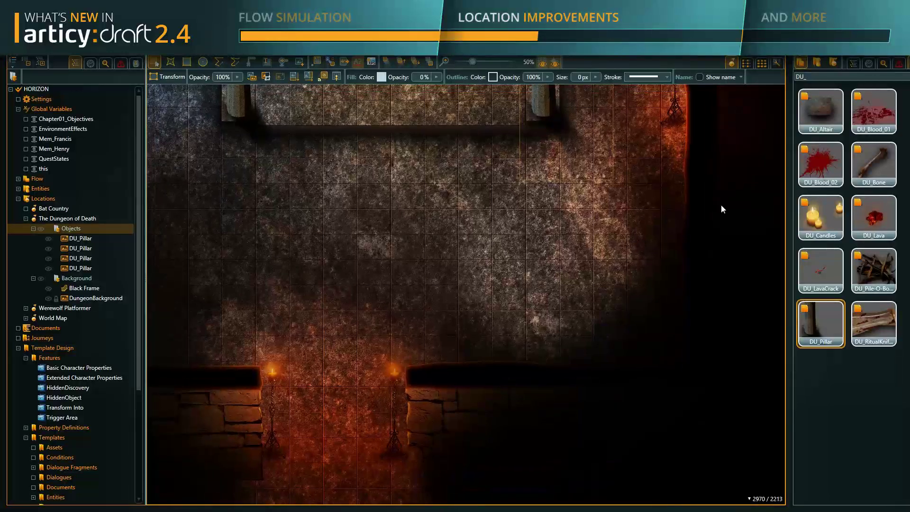
{"action": "left_click_drag", "start_coordinate": [829, 277], "coordinate": [476, 235]}
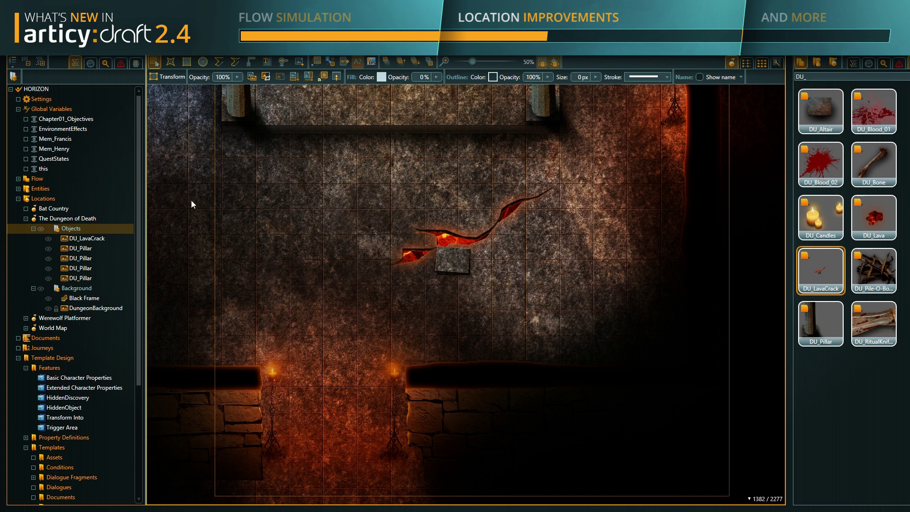
{"action": "left_click", "coordinate": [104, 238]}
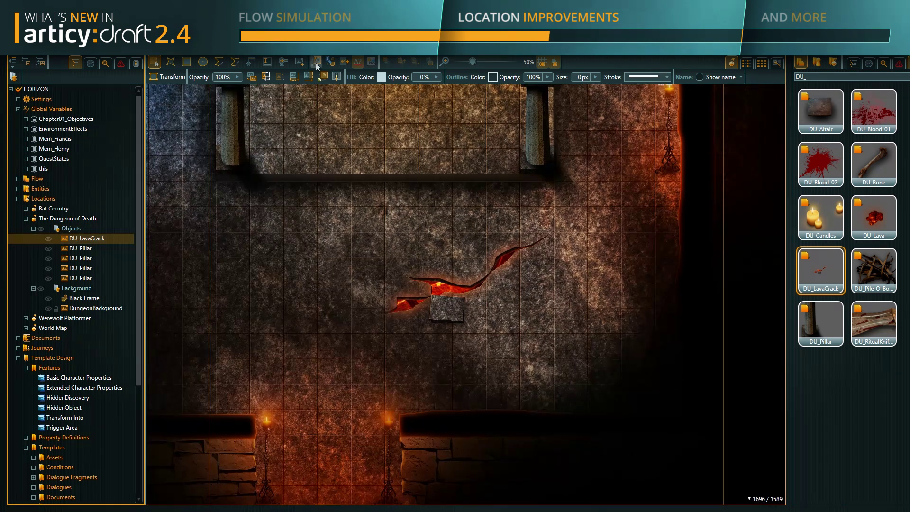
{"action": "left_click", "coordinate": [315, 61]}
Apply the Trigger: Transform template with Crossfade, DU_Lava as target and 200 trigger delay.
{"action": "left_click", "coordinate": [524, 153]}
{"action": "double_click", "coordinate": [418, 224]}
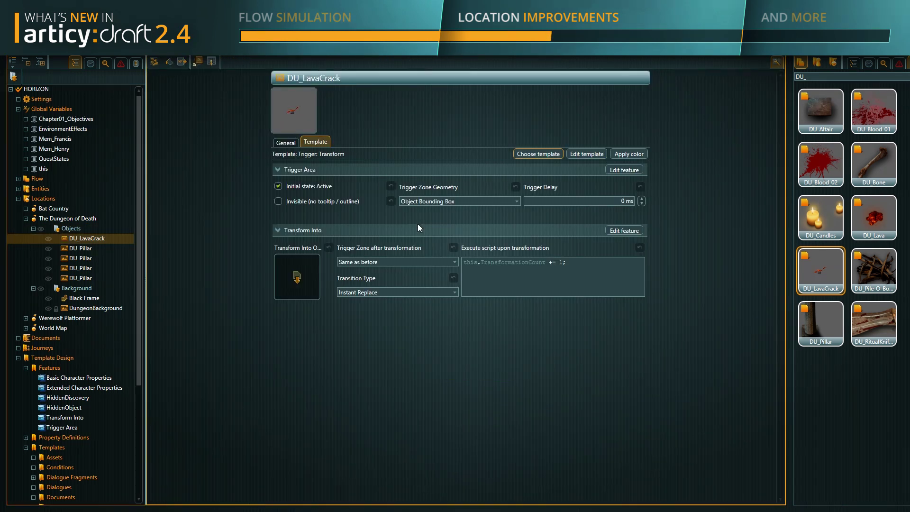
{"action": "left_click", "coordinate": [397, 292]}
{"action": "left_click", "coordinate": [363, 309]}
{"action": "left_click_drag", "start_coordinate": [874, 218], "coordinate": [295, 283]}
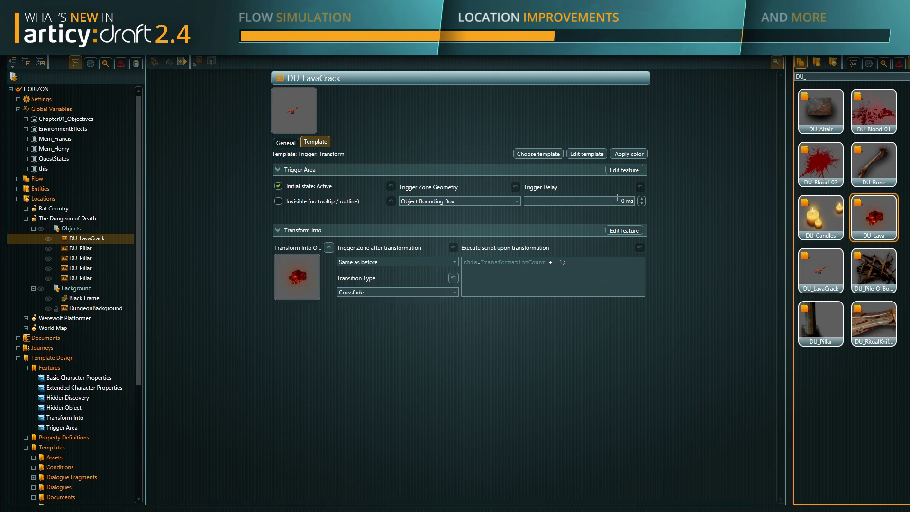
{"action": "left_click", "coordinate": [617, 197]}
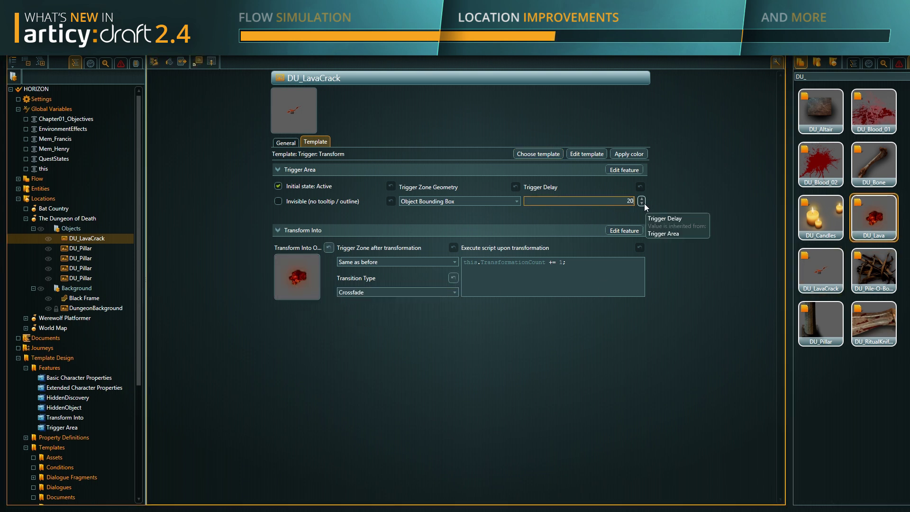
{"action": "type", "text": "200 ms"}
{"action": "left_click", "coordinate": [153, 62]}
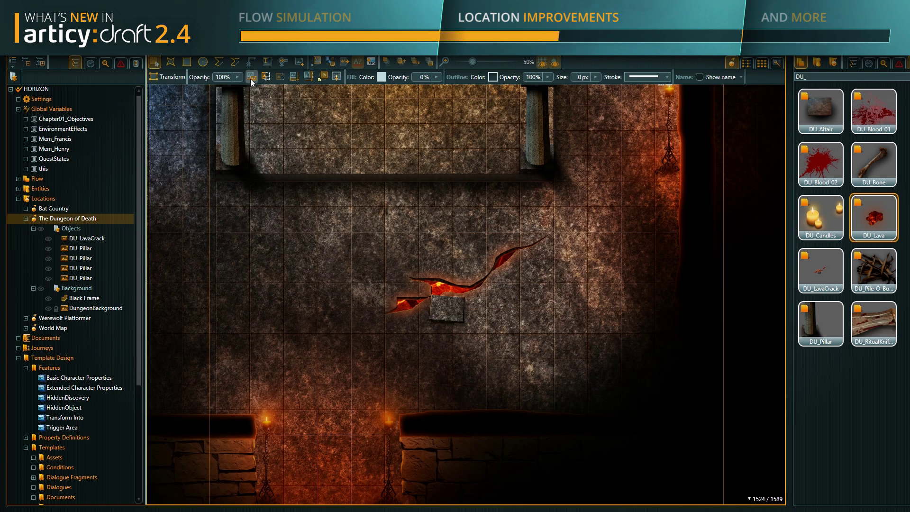
Pick DU_Lava in the object reference chooser.
{"action": "left_click", "coordinate": [251, 77]}
{"action": "left_click_drag", "start_coordinate": [556, 254], "coordinate": [565, 309]}
{"action": "scroll", "coordinate": [463, 233], "scroll_direction": "up", "scroll_amount": 4}
{"action": "double_click", "coordinate": [463, 233]}
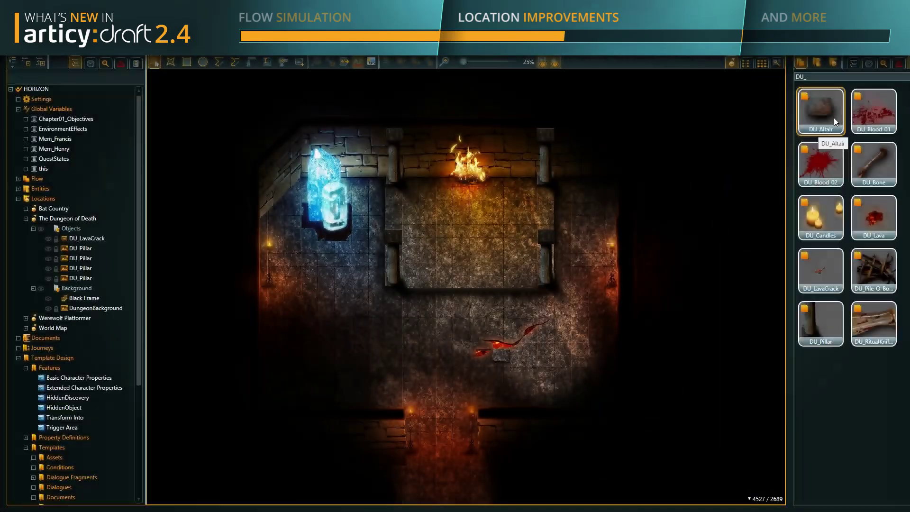
{"action": "scroll", "coordinate": [450, 241], "scroll_direction": "up", "scroll_amount": 3}
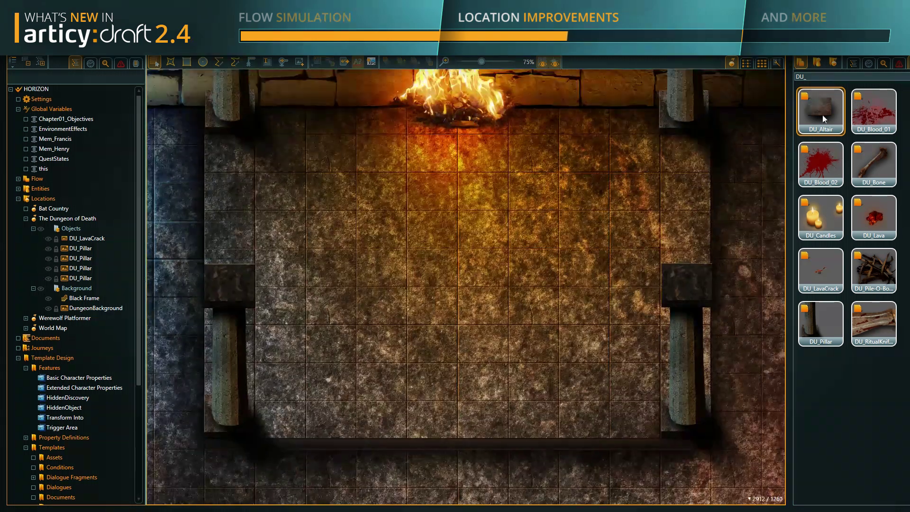
Place the DU_Altair altar with semi-transparent DU_Blood_01 and DU_Blood_02 behind it.
{"action": "left_click_drag", "start_coordinate": [823, 114], "coordinate": [498, 282]}
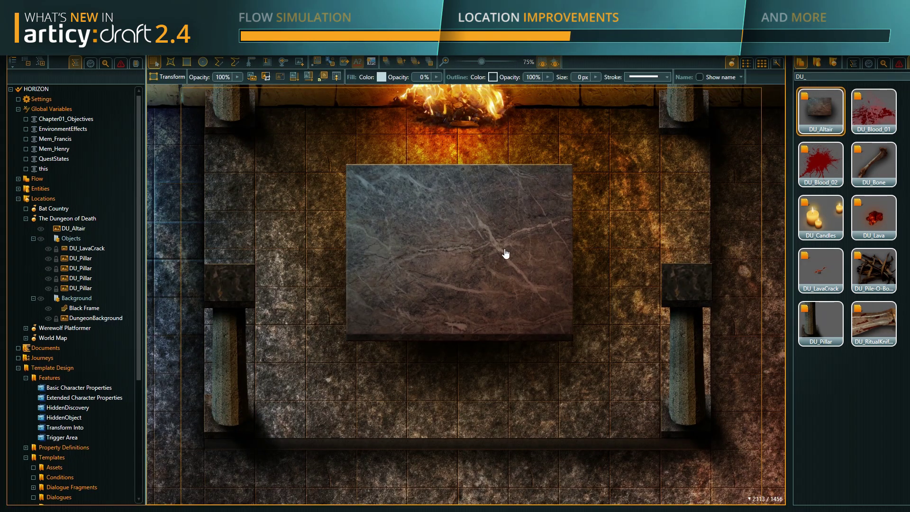
{"action": "left_click_drag", "start_coordinate": [875, 114], "coordinate": [419, 278]}
{"action": "left_click", "coordinate": [237, 78]}
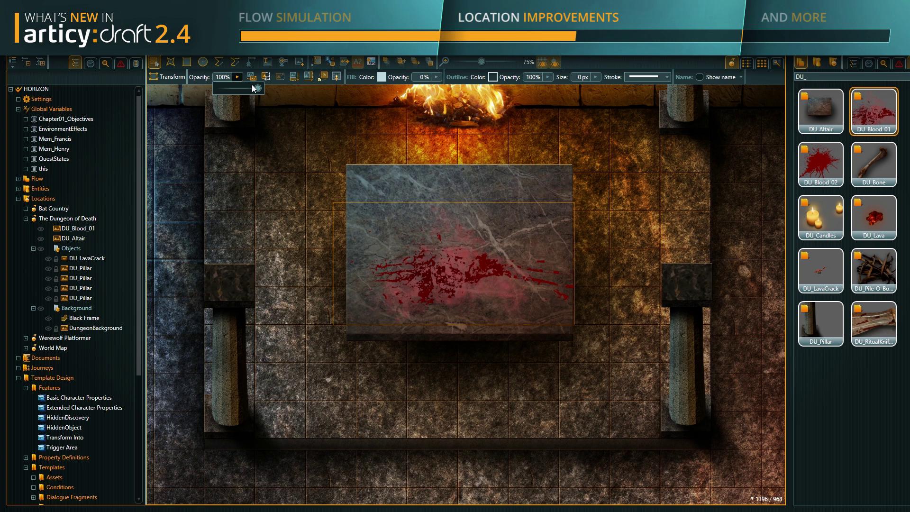
{"action": "left_click_drag", "start_coordinate": [259, 89], "coordinate": [253, 91]}
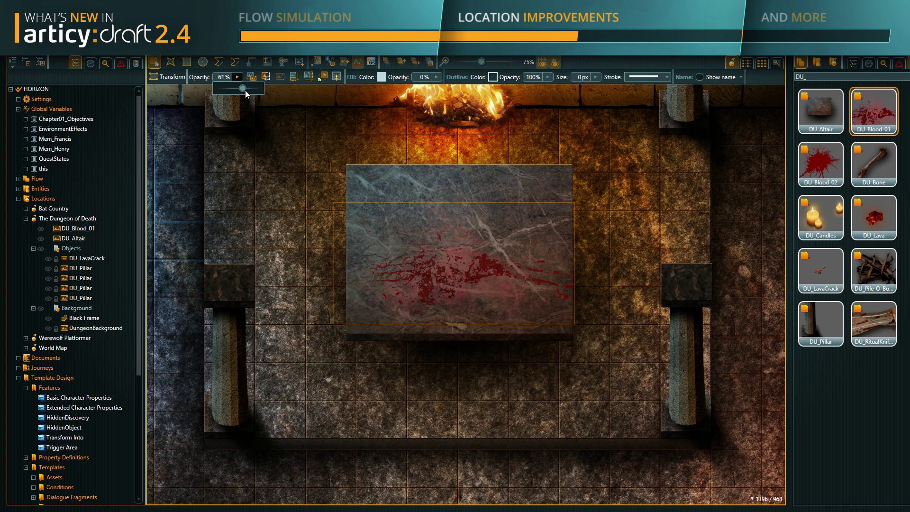
{"action": "left_click_drag", "start_coordinate": [821, 164], "coordinate": [562, 304]}
{"action": "left_click_drag", "start_coordinate": [76, 228], "coordinate": [79, 254]}
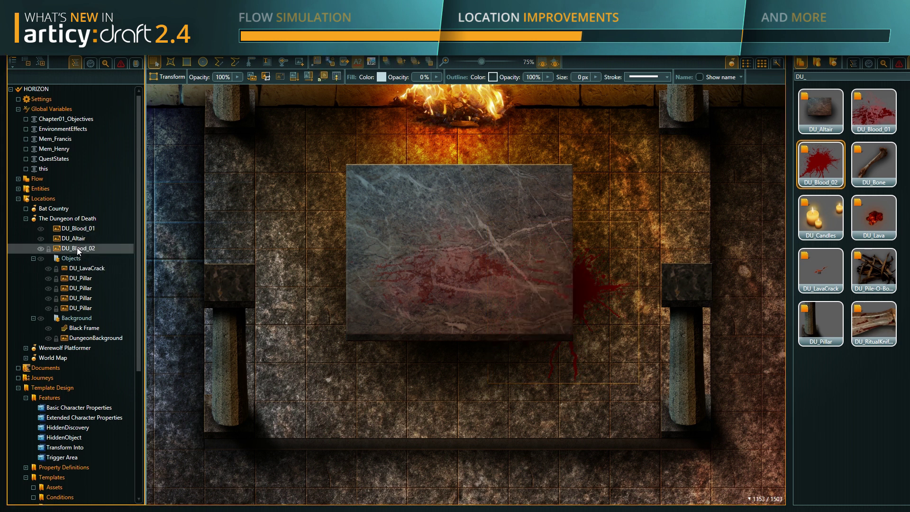
Add the ritual knife, bone pile and candles, cropping the candles' right side away.
{"action": "left_click_drag", "start_coordinate": [874, 324], "coordinate": [479, 265]}
{"action": "left_click_drag", "start_coordinate": [873, 270], "coordinate": [634, 195]}
{"action": "left_click_drag", "start_coordinate": [821, 217], "coordinate": [385, 205]}
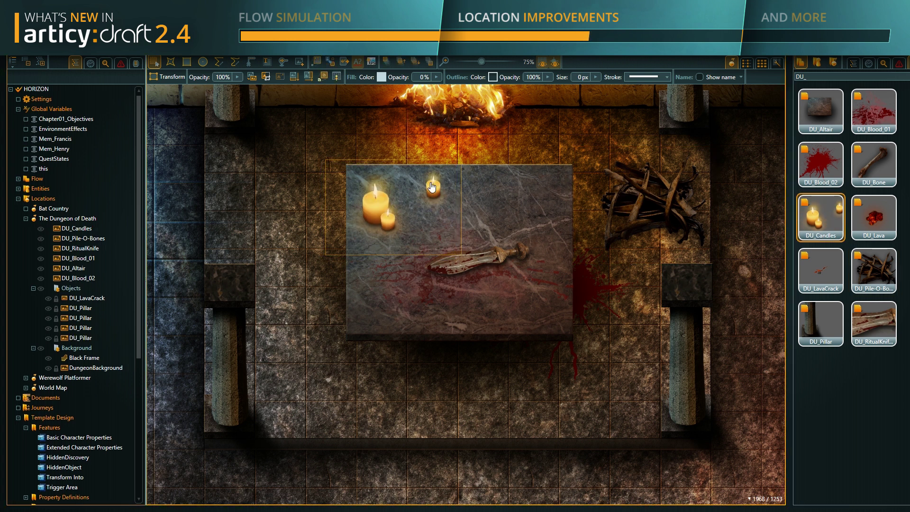
{"action": "left_click", "coordinate": [268, 79]}
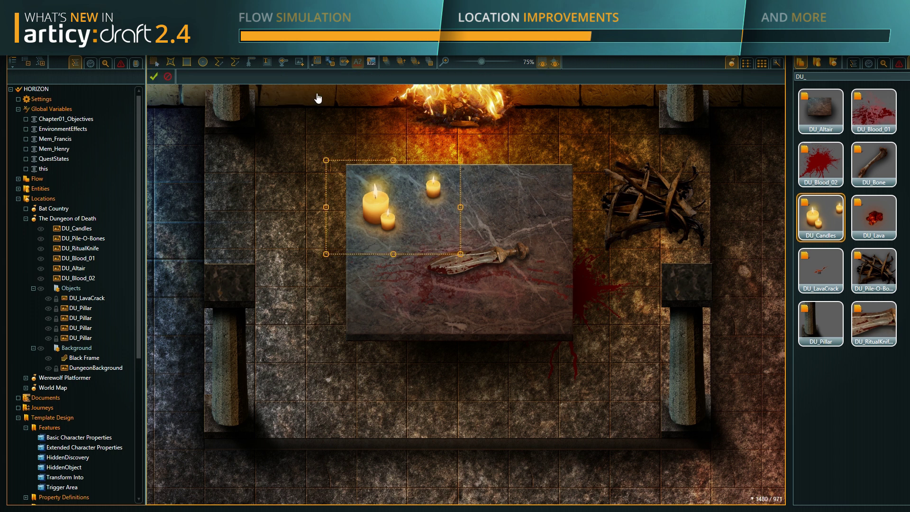
{"action": "left_click_drag", "start_coordinate": [462, 206], "coordinate": [416, 207]}
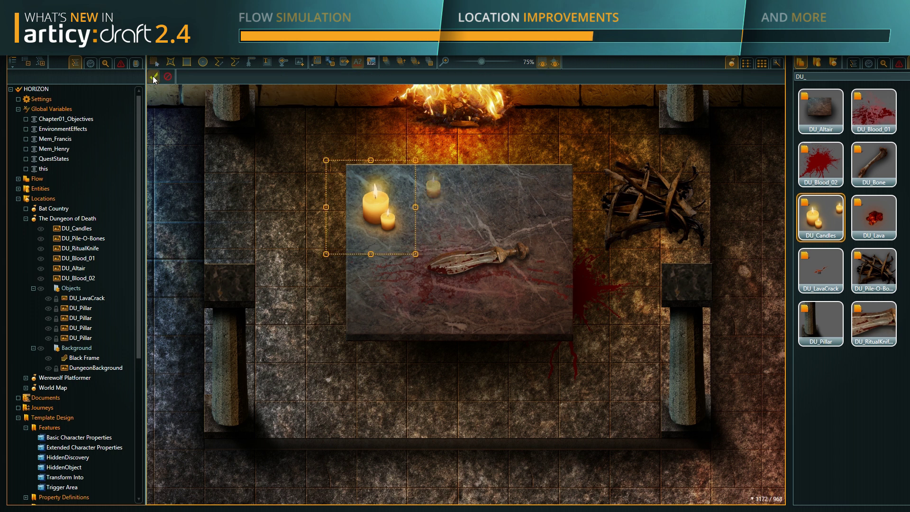
{"action": "left_click", "coordinate": [154, 76]}
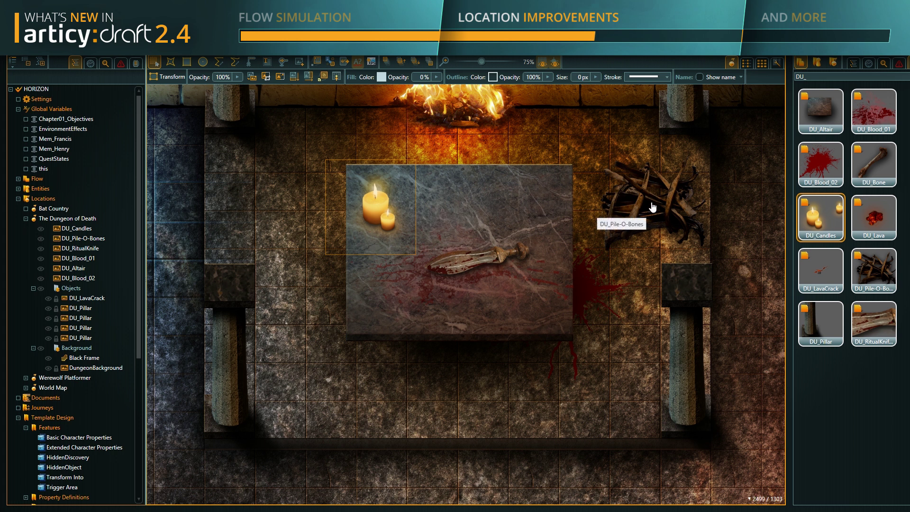
Tuck the bone pile behind a pillar and rotate and widen the knife across the altar.
{"action": "left_click_drag", "start_coordinate": [658, 223], "coordinate": [669, 294]}
{"action": "left_click_drag", "start_coordinate": [87, 239], "coordinate": [93, 340]}
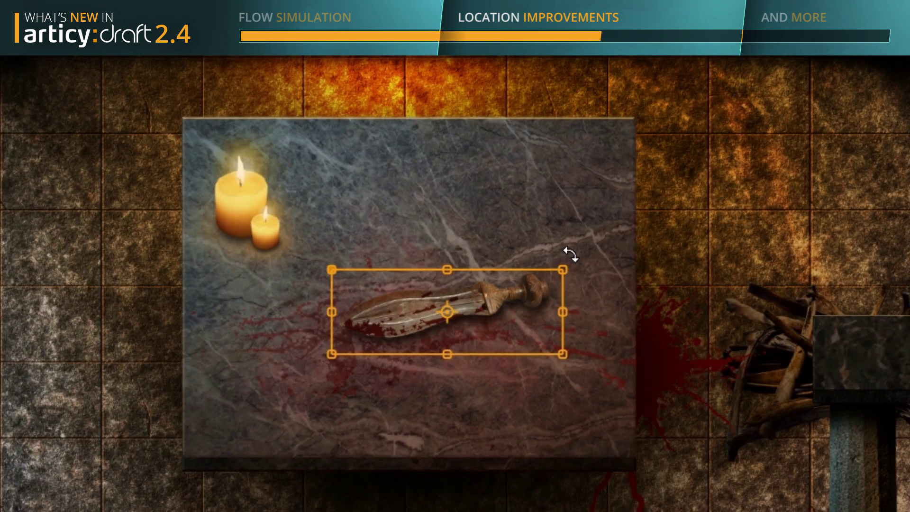
{"action": "left_click_drag", "start_coordinate": [569, 254], "coordinate": [596, 308]}
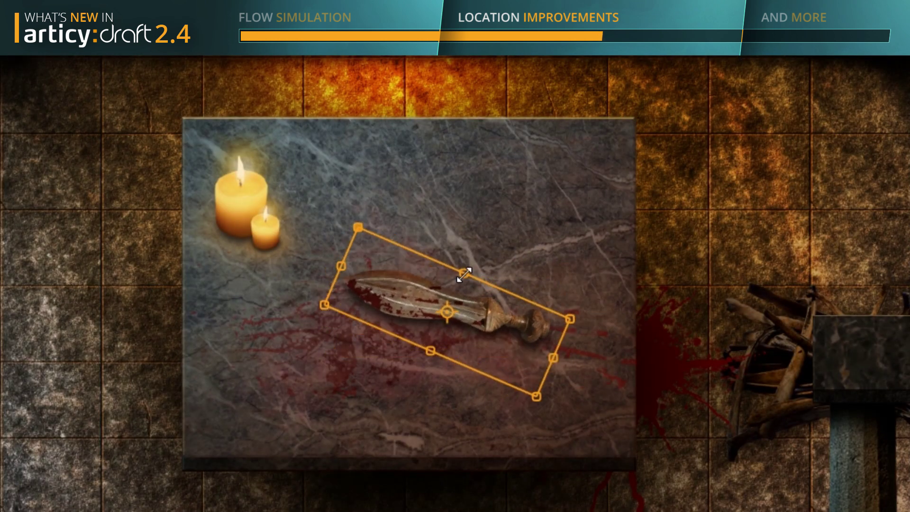
{"action": "left_click_drag", "start_coordinate": [463, 273], "coordinate": [475, 246]}
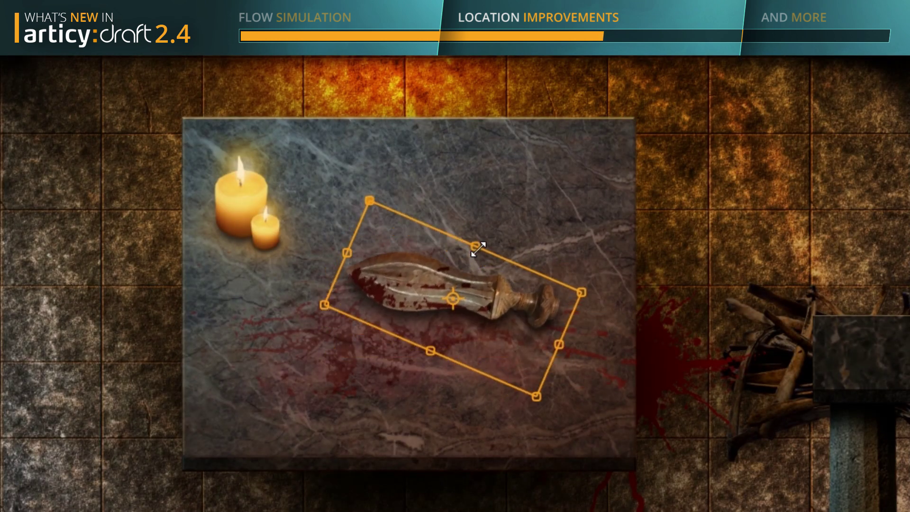
{"action": "left_click", "coordinate": [455, 213]}
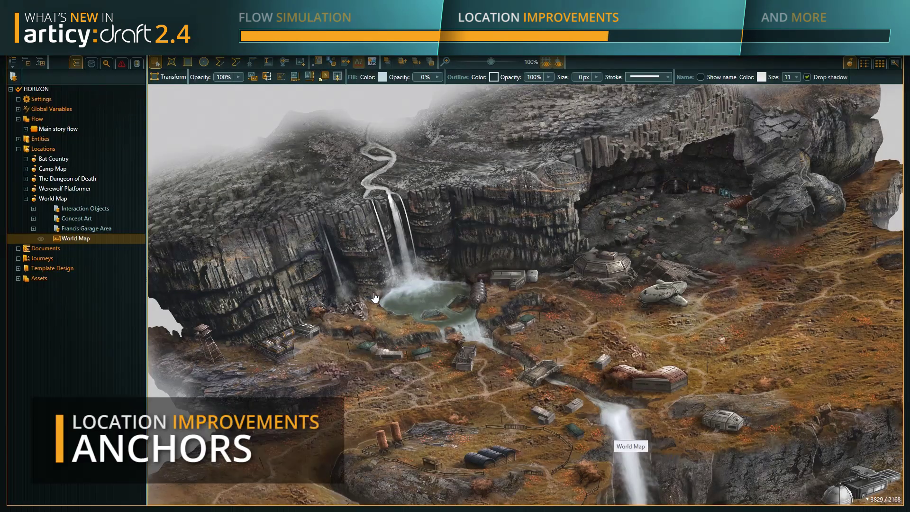
Dim the world map image and show the Interaction Objects and Concept Art layers.
{"action": "left_click", "coordinate": [238, 76]}
{"action": "left_click_drag", "start_coordinate": [258, 87], "coordinate": [233, 90]}
{"action": "left_click", "coordinate": [41, 209]}
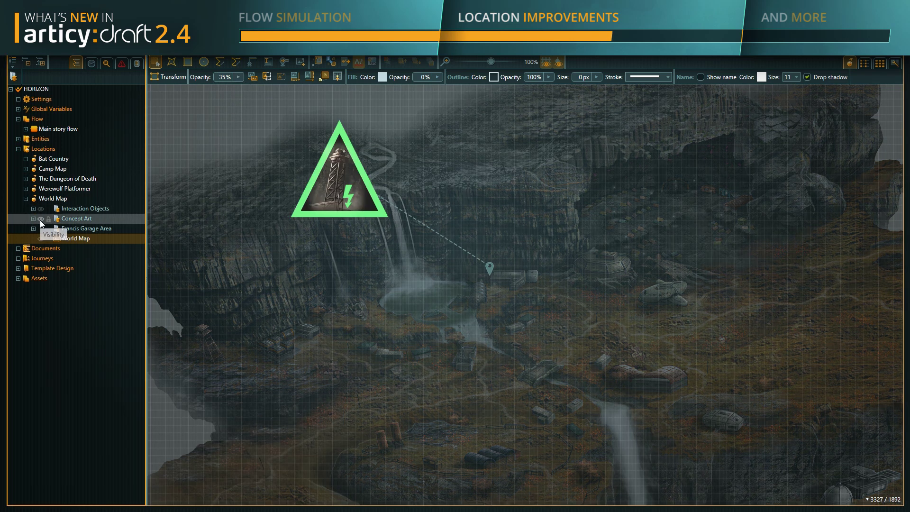
{"action": "left_click", "coordinate": [40, 219]}
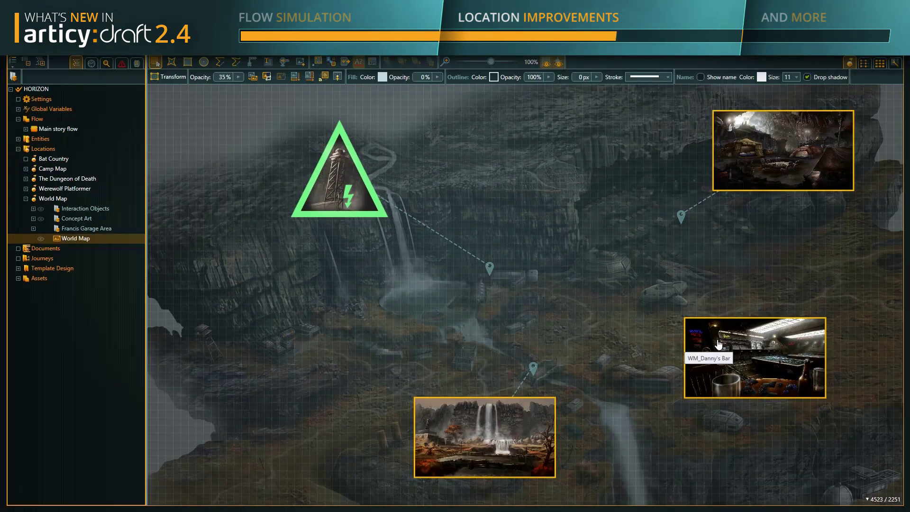
Create anchors for the bar image and the PowerNode on the map.
{"action": "right_click", "coordinate": [717, 350]}
{"action": "left_click", "coordinate": [746, 422]}
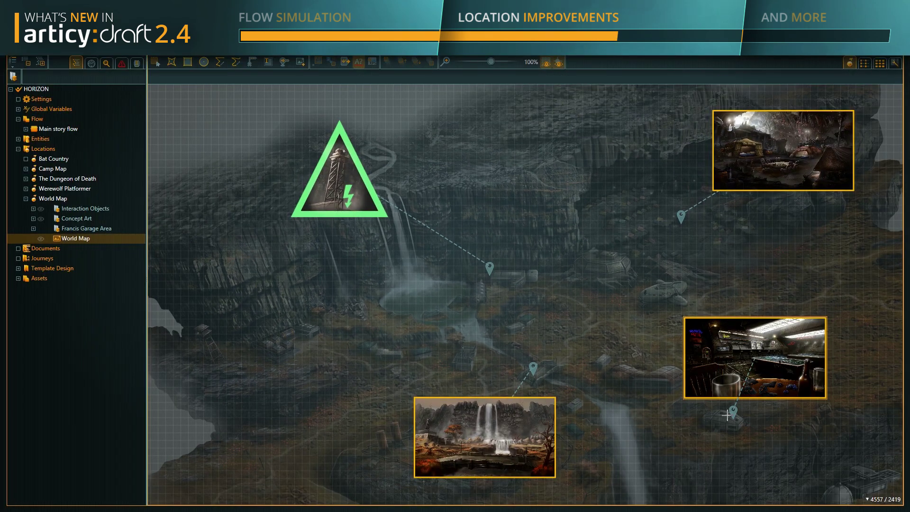
{"action": "left_click", "coordinate": [665, 289]}
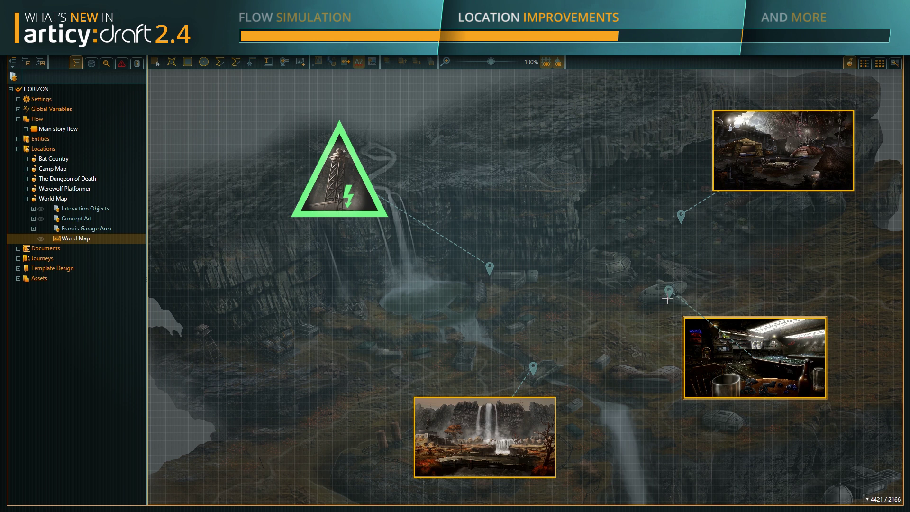
{"action": "right_click", "coordinate": [343, 202]}
{"action": "left_click", "coordinate": [379, 288]}
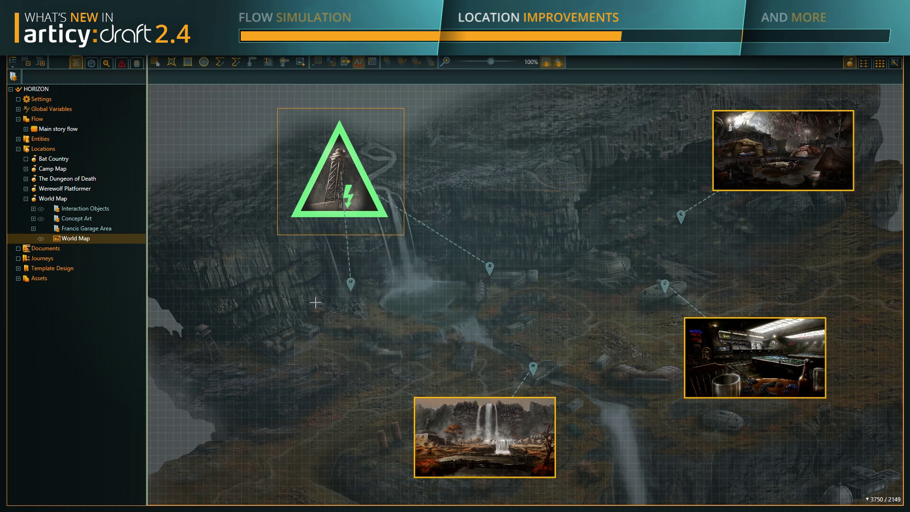
{"action": "left_click", "coordinate": [209, 346]}
{"action": "left_click", "coordinate": [272, 353]}
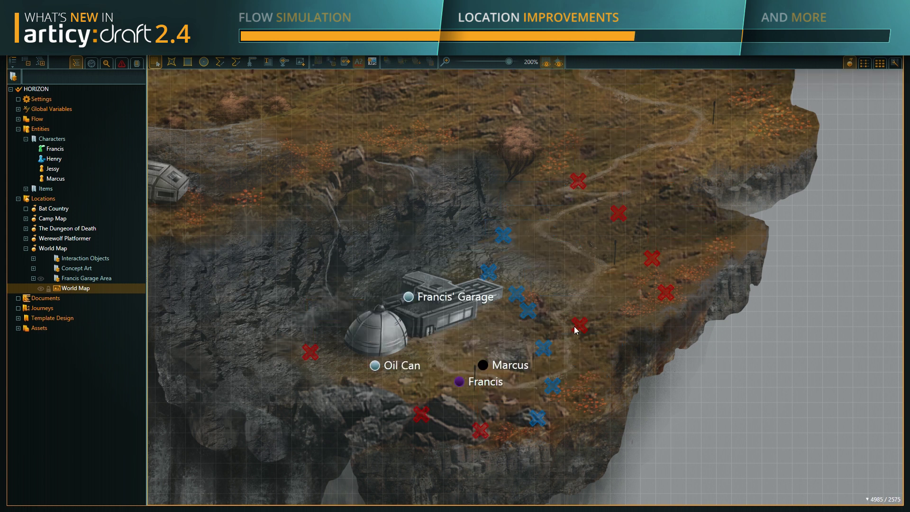
Style the red X marker as a large flag with its name shown.
{"action": "left_click", "coordinate": [580, 327]}
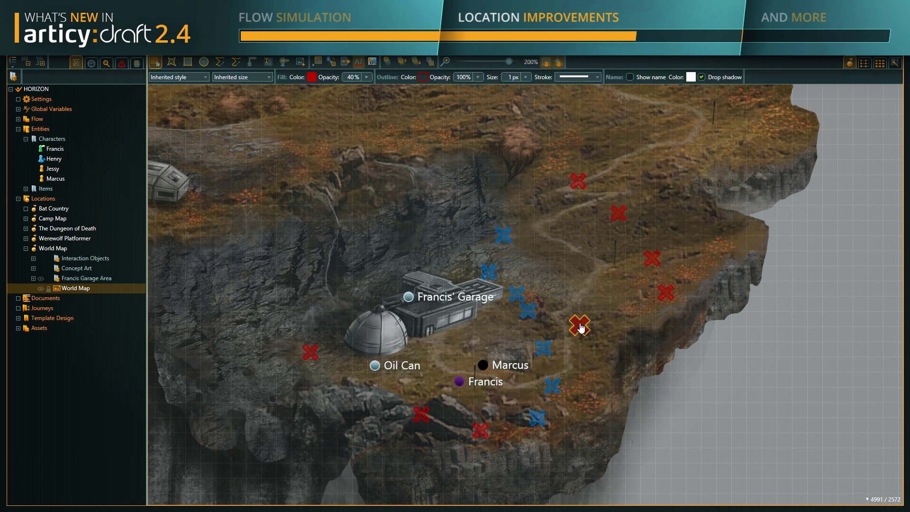
{"action": "left_click", "coordinate": [185, 77]}
{"action": "left_click", "coordinate": [180, 97]}
{"action": "left_click", "coordinate": [224, 78]}
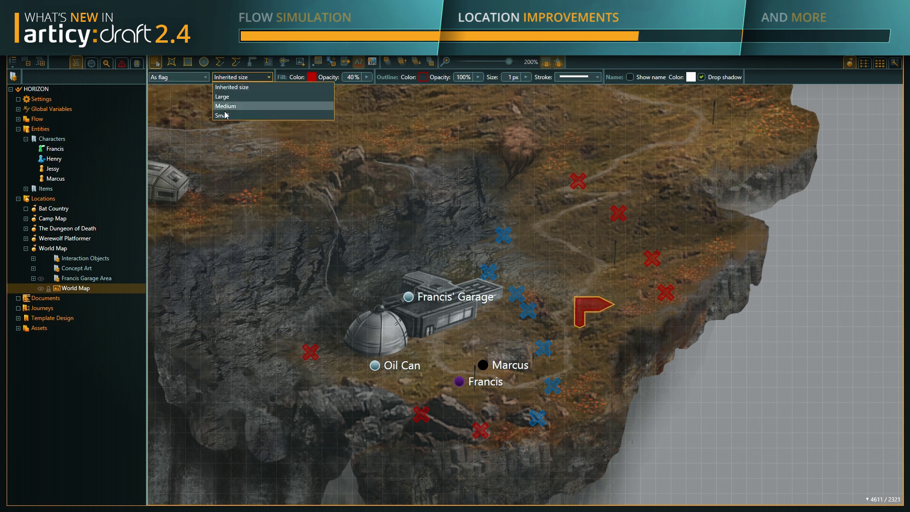
{"action": "left_click", "coordinate": [225, 98]}
{"action": "left_click", "coordinate": [630, 76]}
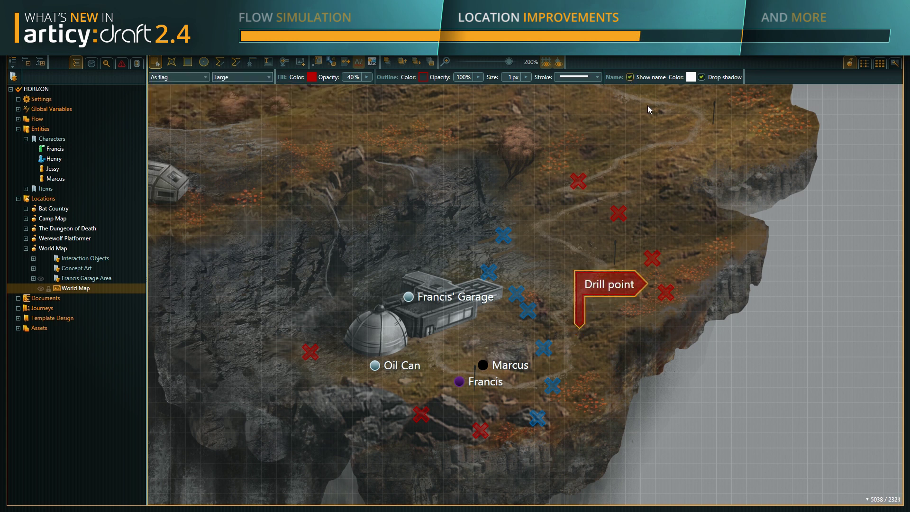
{"action": "left_click", "coordinate": [675, 350]}
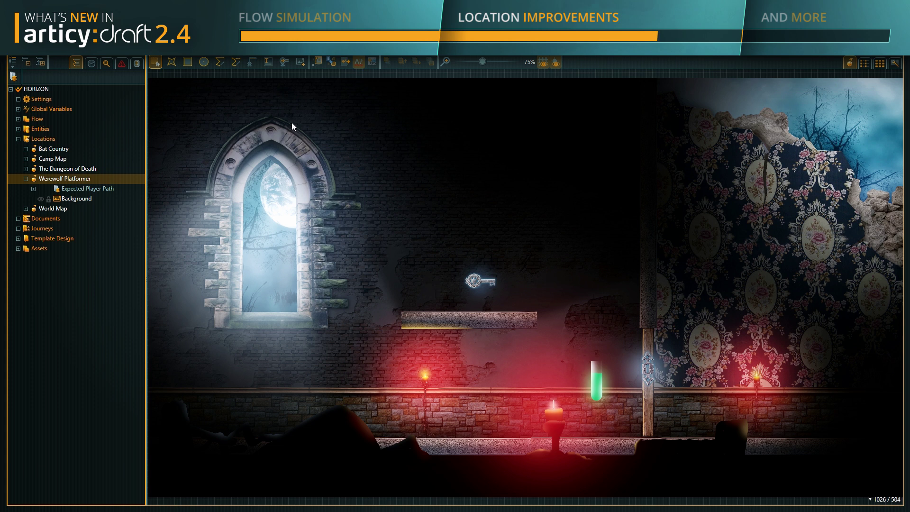
Add a text box reading 'Moonlight:' and the werewolf transformation note, with Moonlight bold.
{"action": "left_click", "coordinate": [268, 62]}
{"action": "left_click_drag", "start_coordinate": [364, 127], "coordinate": [497, 189]}
{"action": "type", "text": "Moonlight:"}
{"action": "key", "text": "ctrl+a"}
{"action": "left_click", "coordinate": [425, 146]}
{"action": "key", "text": "Return"}
{"action": "type", "text": "When the player passes through, he transforms into a werewolf."}
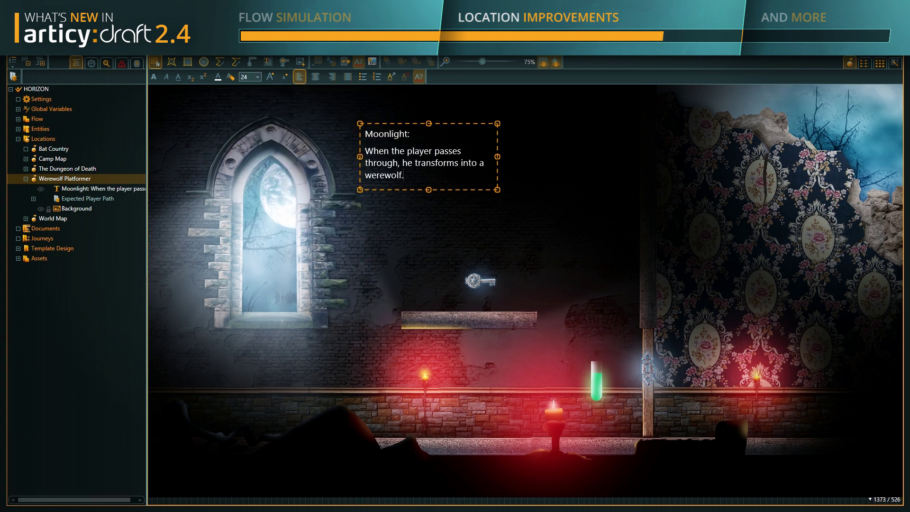
{"action": "double_click", "coordinate": [386, 134]}
{"action": "key", "text": "ctrl+b"}
{"action": "mouse_move", "coordinate": [497, 189]}
{"action": "left_mouse_down"}
{"action": "mouse_move", "coordinate": [508, 187]}
{"action": "mouse_move", "coordinate": [505, 174]}
{"action": "left_mouse_up"}
{"action": "key", "text": "Escape"}
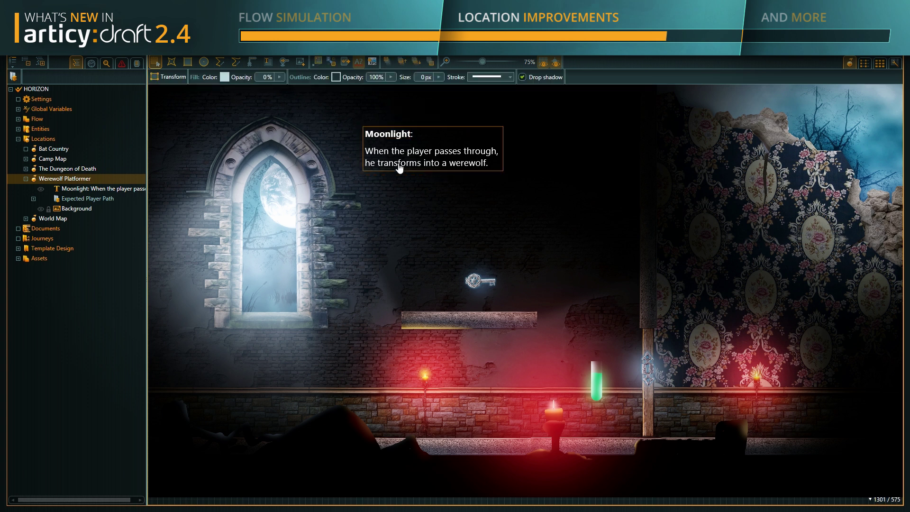
Give the text box a 54% opacity background and anchor it to the moon.
{"action": "left_click", "coordinate": [224, 76]}
{"action": "left_click", "coordinate": [279, 77]}
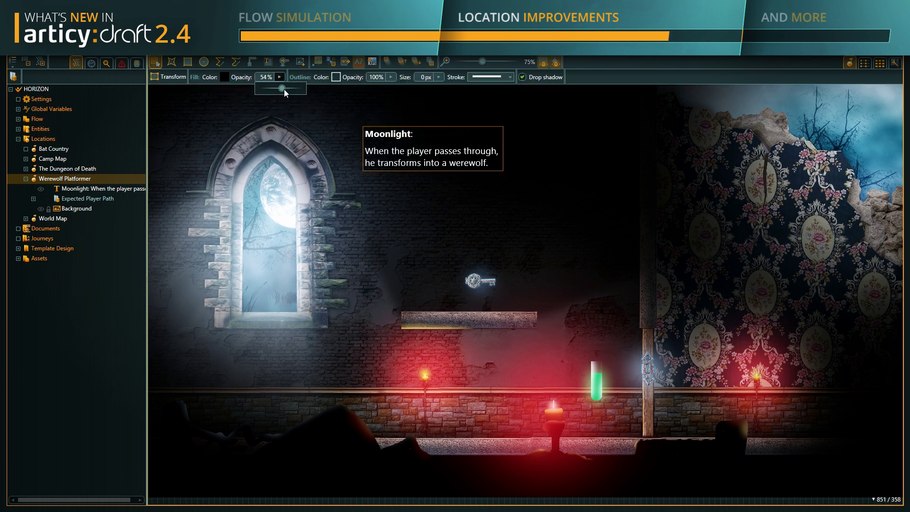
{"action": "right_click", "coordinate": [406, 155]}
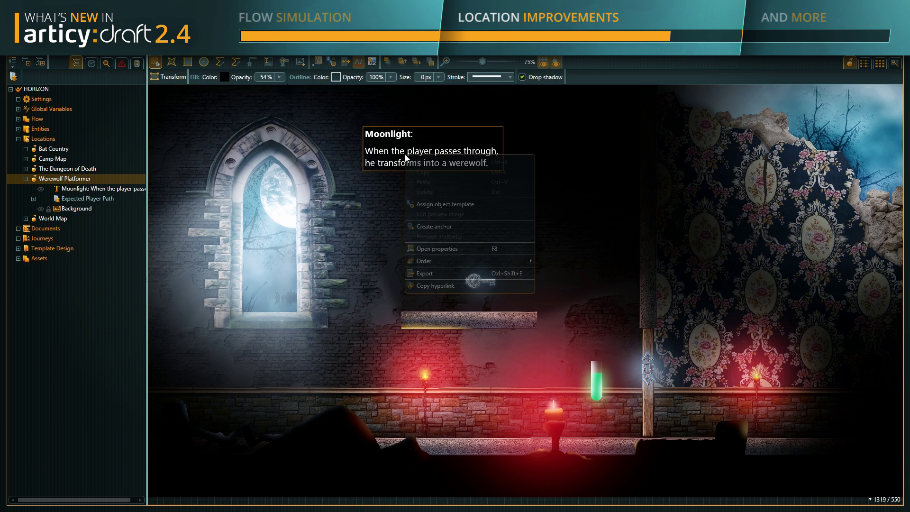
{"action": "left_click", "coordinate": [439, 227]}
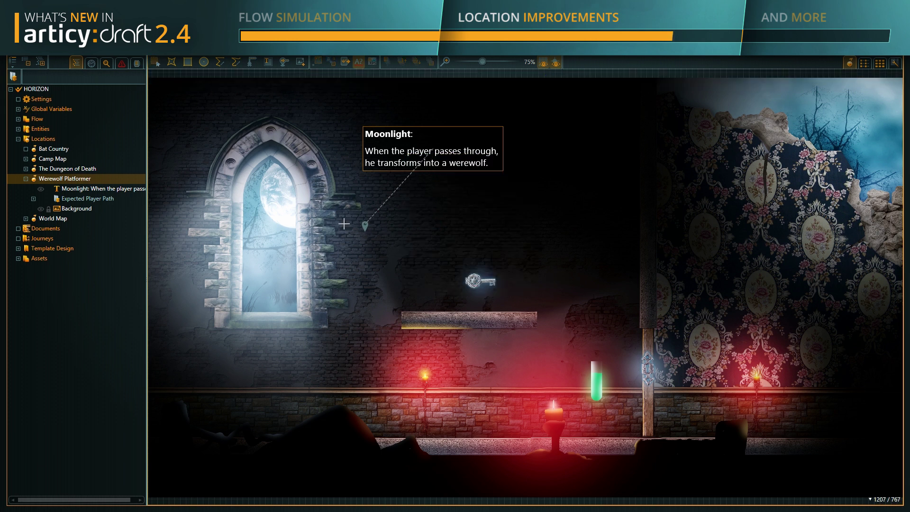
{"action": "left_click", "coordinate": [282, 198]}
{"action": "left_click", "coordinate": [382, 231]}
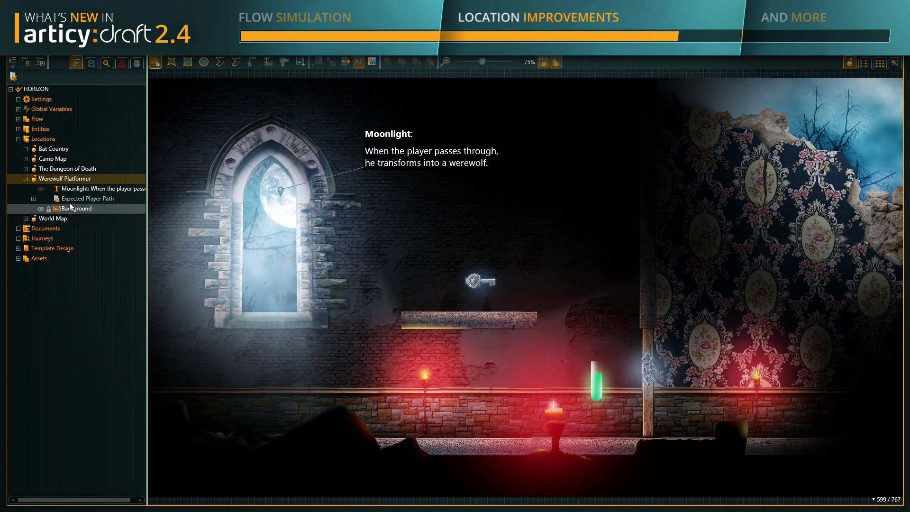
Show the Expected Player Path layer, zoom in and select the red path arrow.
{"action": "left_click", "coordinate": [41, 198]}
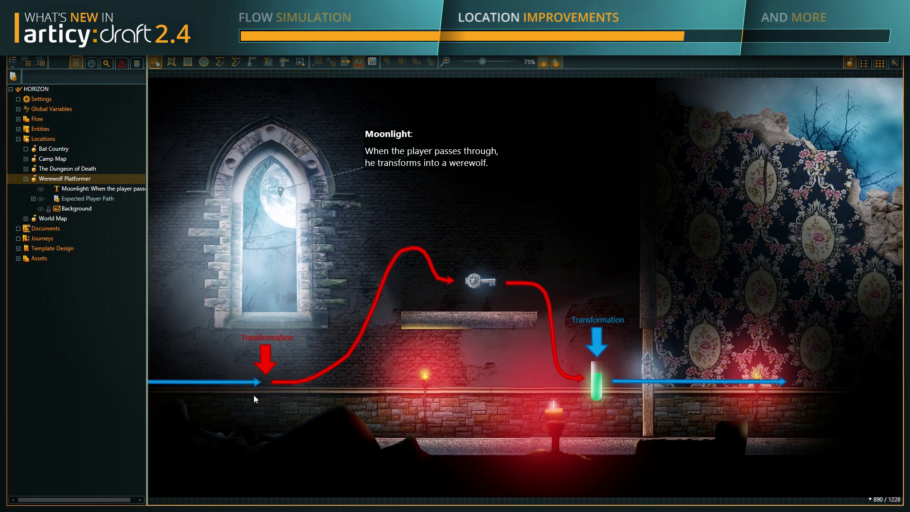
{"action": "scroll", "coordinate": [254, 394], "scroll_direction": "up", "scroll_amount": 5}
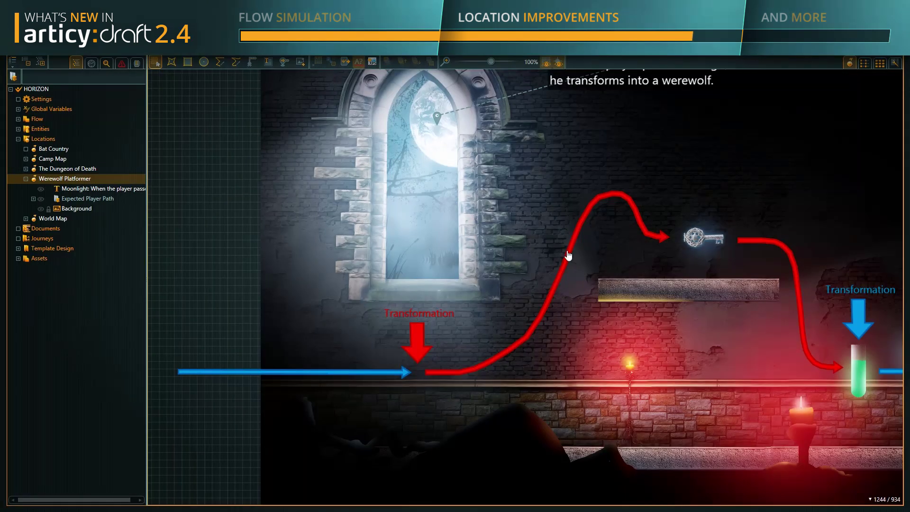
{"action": "left_click", "coordinate": [569, 255]}
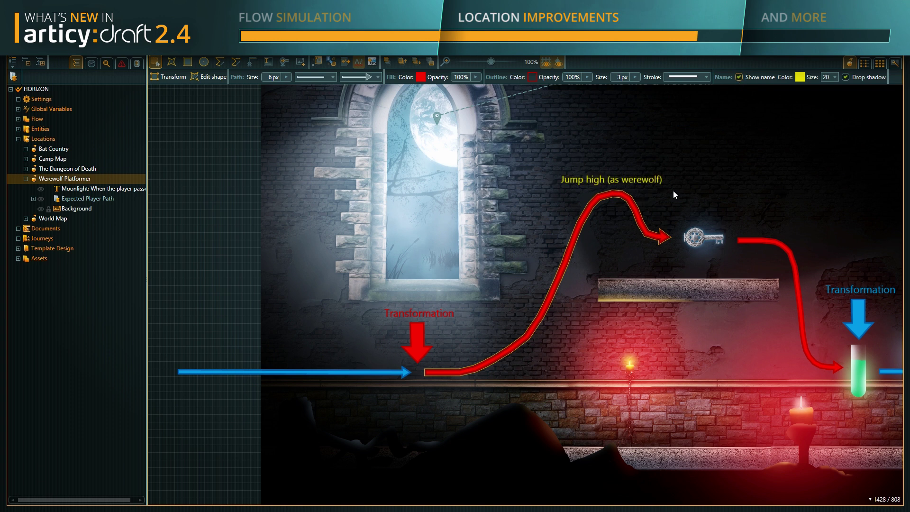
{"action": "left_click_drag", "start_coordinate": [701, 192], "coordinate": [594, 265]}
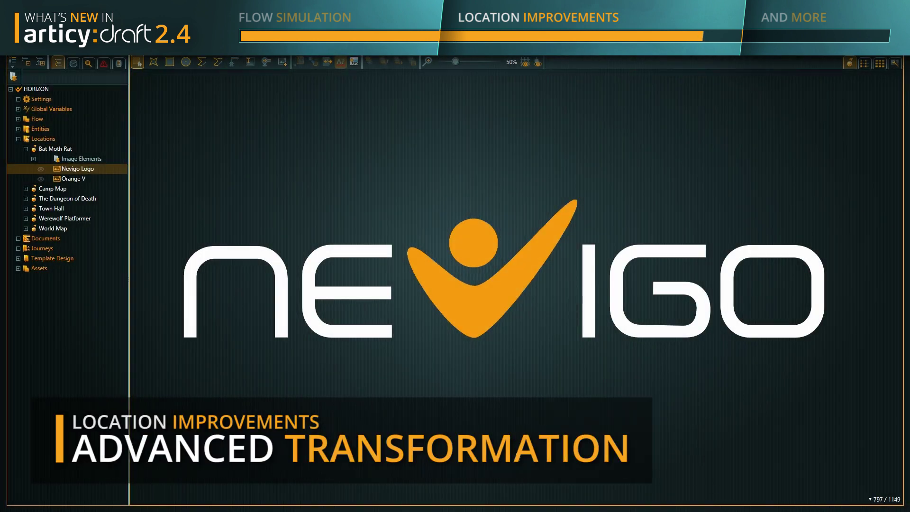
Try scaling and rotating the Nevigo logo, then revert both changes.
{"action": "left_click", "coordinate": [347, 298]}
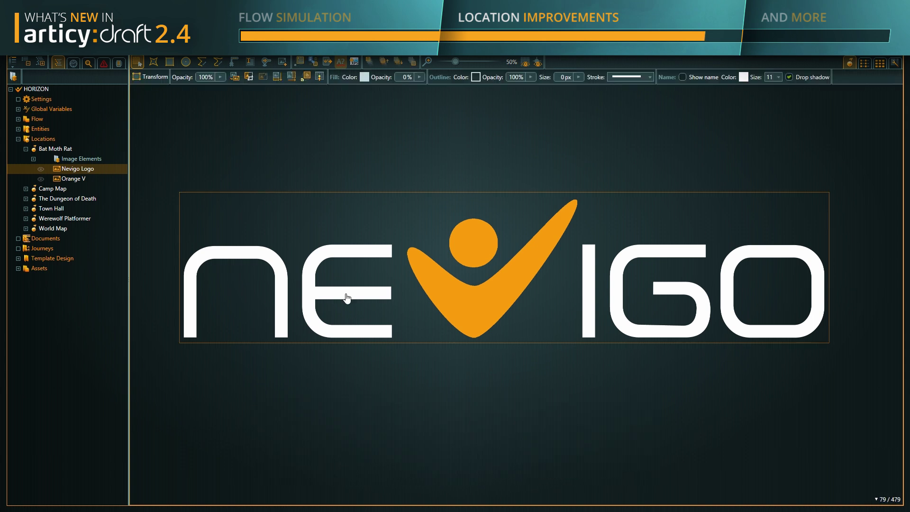
{"action": "double_click", "coordinate": [347, 297]}
{"action": "left_click_drag", "start_coordinate": [797, 336], "coordinate": [767, 337]}
{"action": "key", "text": "ctrl+z"}
{"action": "left_click_drag", "start_coordinate": [833, 185], "coordinate": [762, 142]}
{"action": "key", "text": "Escape"}
Hide the Nevigo logo, show Image Elements, and rotate and shrink the moon into the V's centre.
{"action": "left_click", "coordinate": [41, 168]}
{"action": "left_click", "coordinate": [41, 158]}
{"action": "scroll", "coordinate": [621, 180], "scroll_direction": "up", "scroll_amount": 2}
{"action": "left_click", "coordinate": [524, 200]}
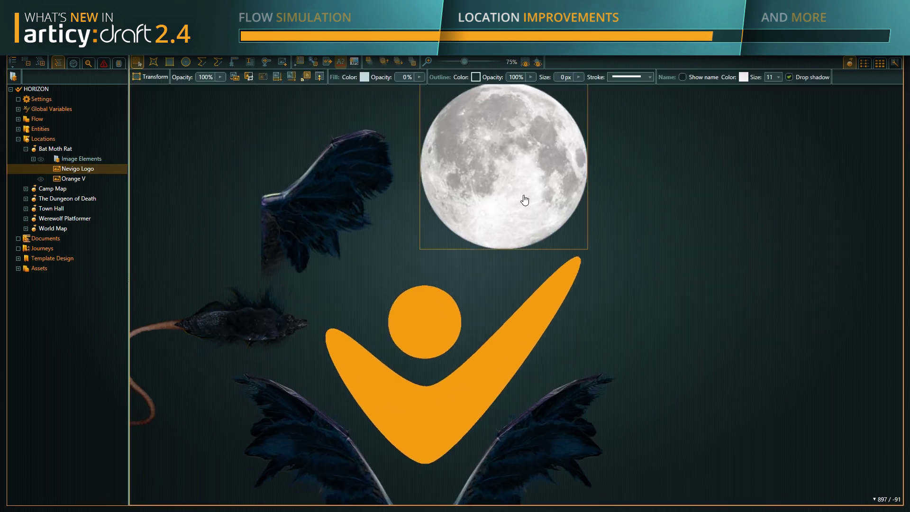
{"action": "left_click", "coordinate": [524, 201]}
{"action": "left_click_drag", "start_coordinate": [594, 267], "coordinate": [593, 175]}
{"action": "left_click", "coordinate": [593, 174]}
{"action": "left_click_drag", "start_coordinate": [400, 264], "coordinate": [483, 222]}
{"action": "left_click_drag", "start_coordinate": [557, 118], "coordinate": [562, 377]}
{"action": "left_click", "coordinate": [449, 298]}
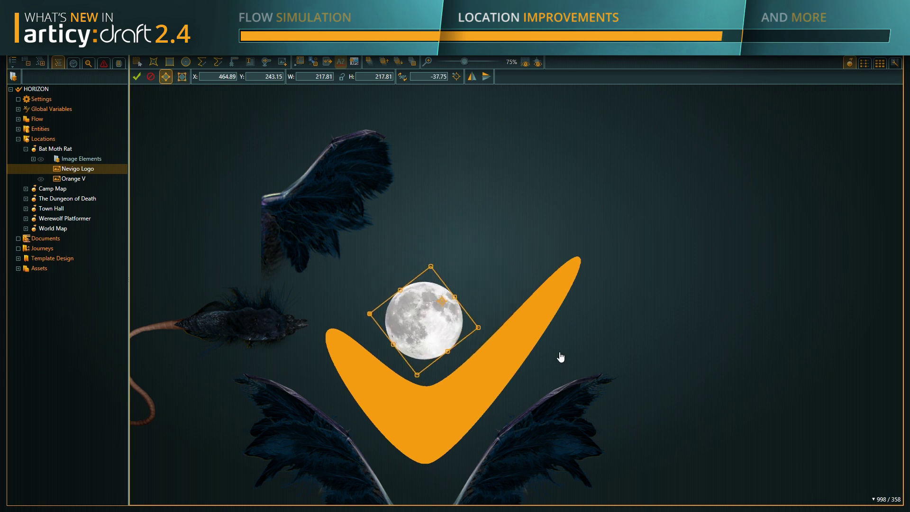
{"action": "key", "text": "Return"}
Scale all the image elements down together.
{"action": "scroll", "coordinate": [646, 376], "scroll_direction": "down", "scroll_amount": 3}
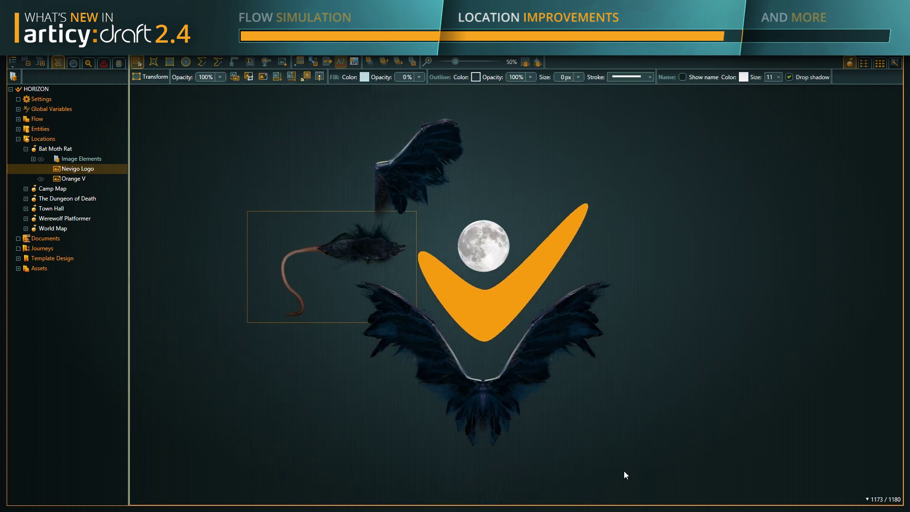
{"action": "key", "text": "ctrl+a"}
{"action": "key", "text": "t"}
{"action": "left_click_drag", "start_coordinate": [617, 469], "coordinate": [595, 463]}
{"action": "key", "text": "Return"}
Crop the bat wings to a single wing, flipped and placed over the orange V.
{"action": "scroll", "coordinate": [610, 483], "scroll_direction": "up", "scroll_amount": 3}
{"action": "left_click", "coordinate": [533, 415]}
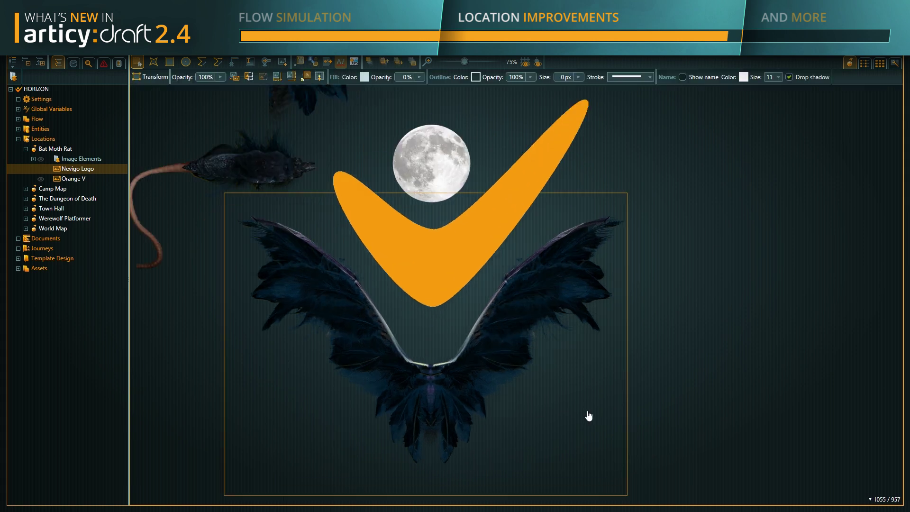
{"action": "left_click_drag", "start_coordinate": [532, 415], "coordinate": [458, 270]}
{"action": "left_click", "coordinate": [248, 77]}
{"action": "left_click_drag", "start_coordinate": [223, 294], "coordinate": [431, 295]}
{"action": "left_click", "coordinate": [136, 77]}
{"action": "left_click_drag", "start_coordinate": [489, 284], "coordinate": [360, 291]}
{"action": "left_click", "coordinate": [137, 77]}
{"action": "left_click", "coordinate": [457, 76]}
{"action": "left_click", "coordinate": [137, 76]}
Move the rat in front of the wing and rotate it around its pivot.
{"action": "left_click_drag", "start_coordinate": [223, 175], "coordinate": [373, 253]}
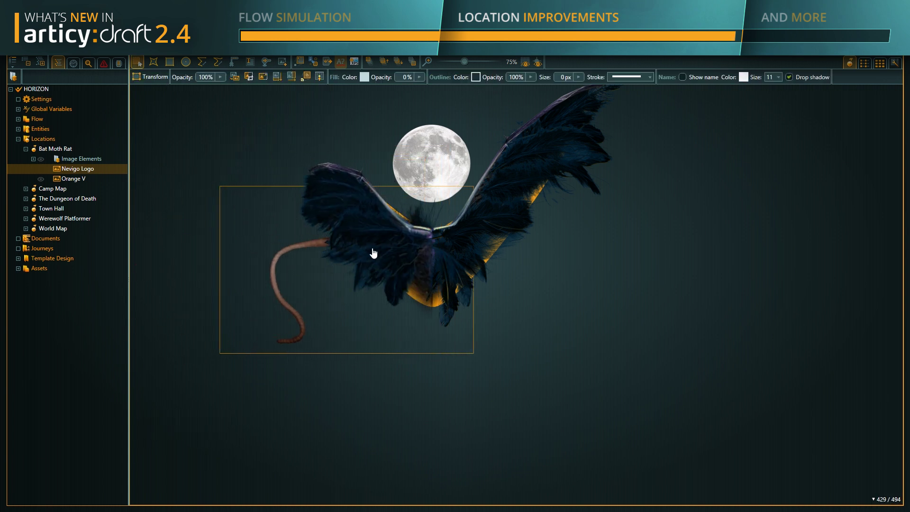
{"action": "left_click", "coordinate": [369, 61]}
{"action": "key", "text": "t"}
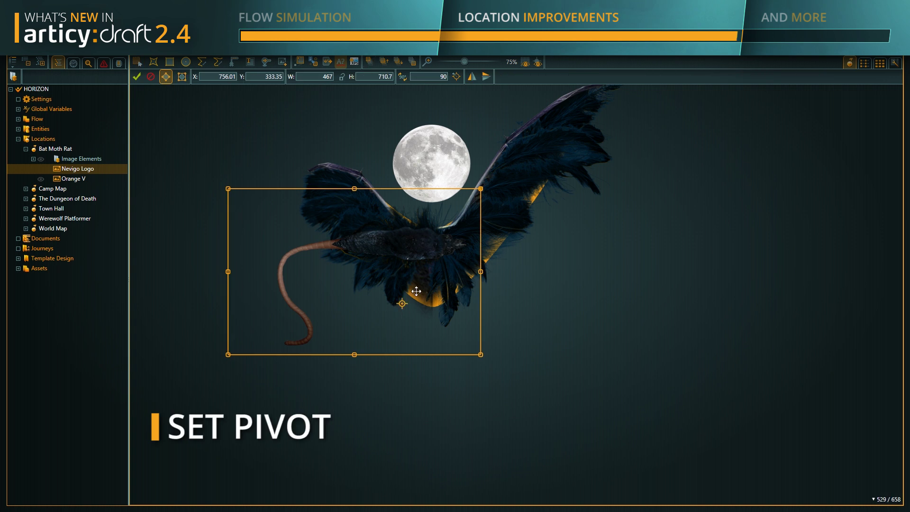
{"action": "left_click_drag", "start_coordinate": [220, 179], "coordinate": [392, 389]}
{"action": "left_click", "coordinate": [586, 319]}
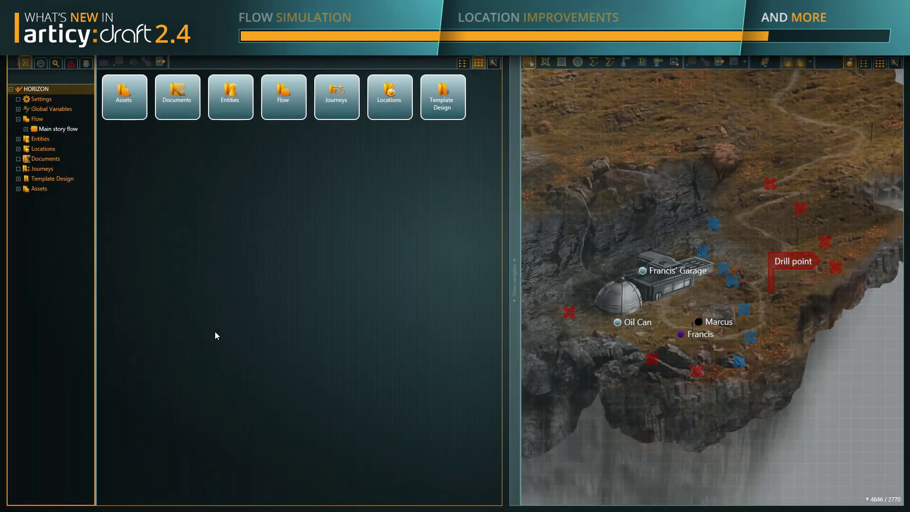
In the Locations settings, set Spots Size Large, Links Style Preview Image and Links Size Large.
{"action": "left_click", "coordinate": [38, 99]}
{"action": "left_click", "coordinate": [149, 98]}
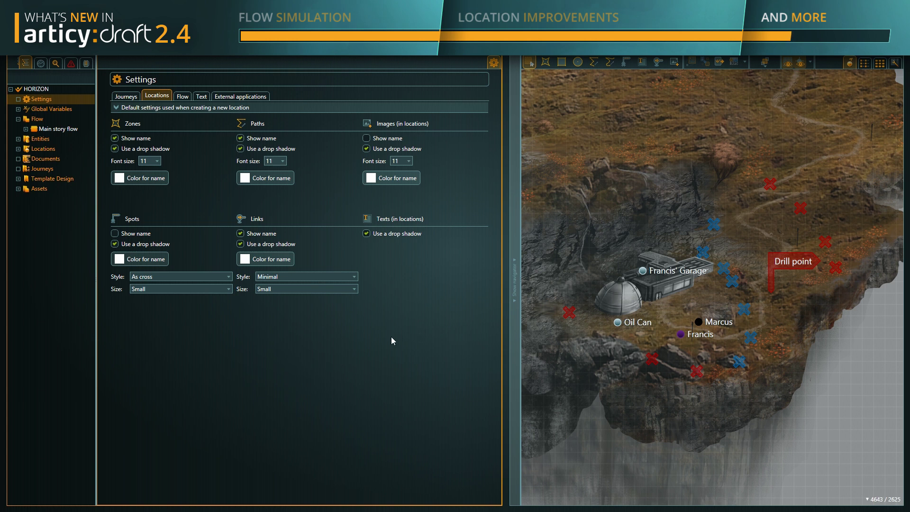
{"action": "left_click", "coordinate": [180, 289]}
{"action": "left_click", "coordinate": [148, 301]}
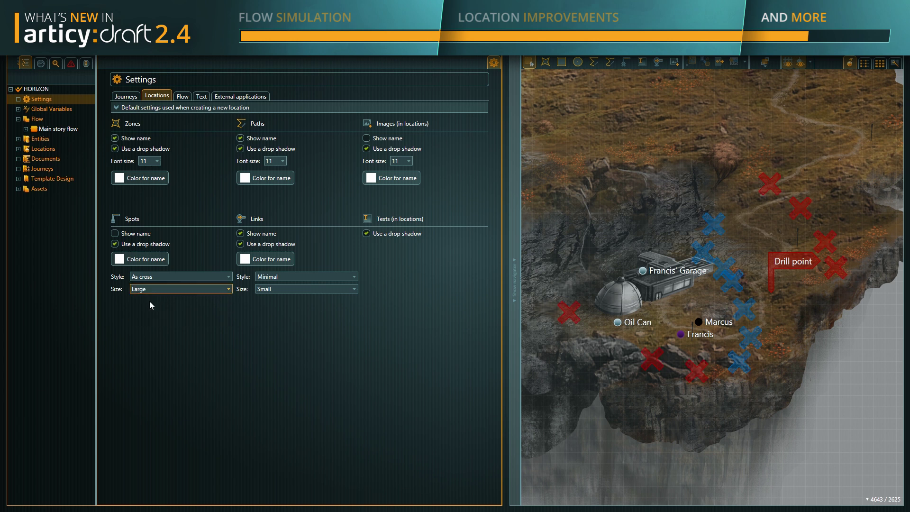
{"action": "left_click", "coordinate": [277, 288]}
{"action": "left_click", "coordinate": [274, 315]}
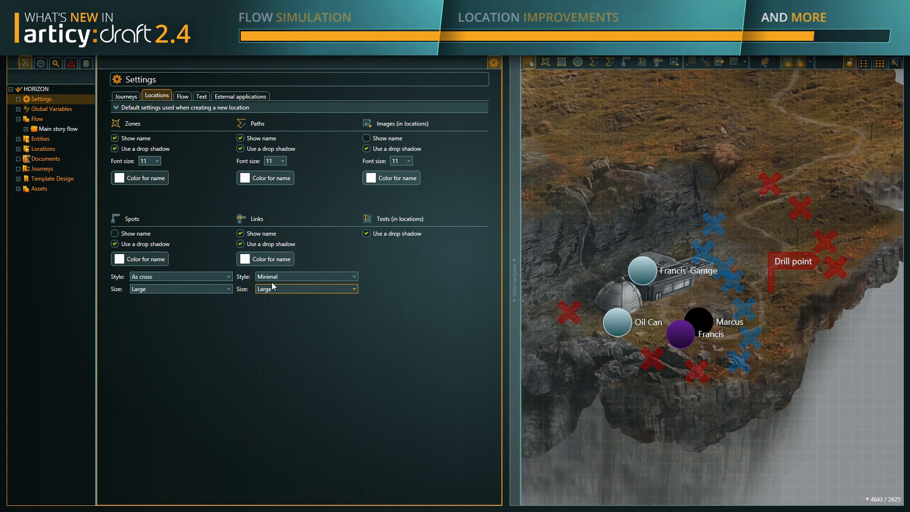
{"action": "left_click", "coordinate": [272, 288]}
{"action": "left_click", "coordinate": [272, 314]}
{"action": "left_click", "coordinate": [268, 278]}
{"action": "left_click", "coordinate": [270, 286]}
{"action": "left_click", "coordinate": [277, 290]}
{"action": "left_click", "coordinate": [275, 300]}
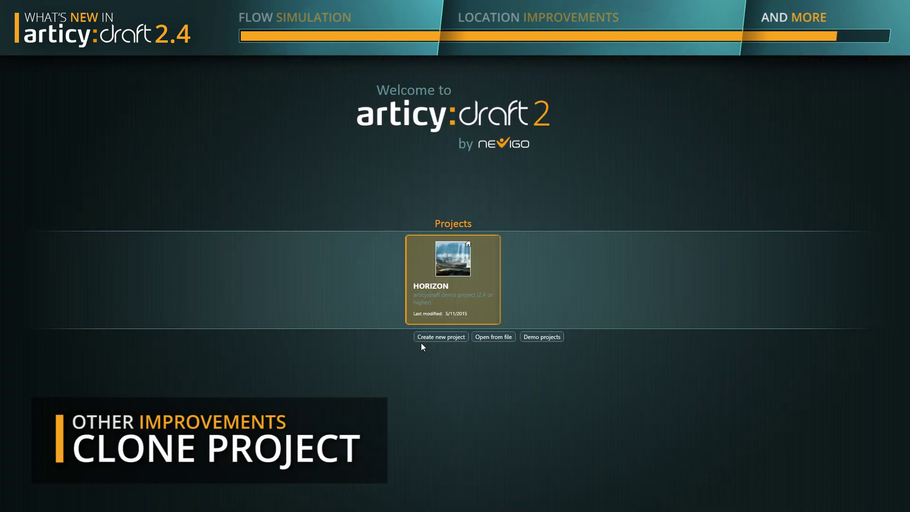
Clone the HORIZON project from its card, then drag a new annotation onto the flow.
{"action": "right_click", "coordinate": [443, 263]}
{"action": "left_click", "coordinate": [474, 299]}
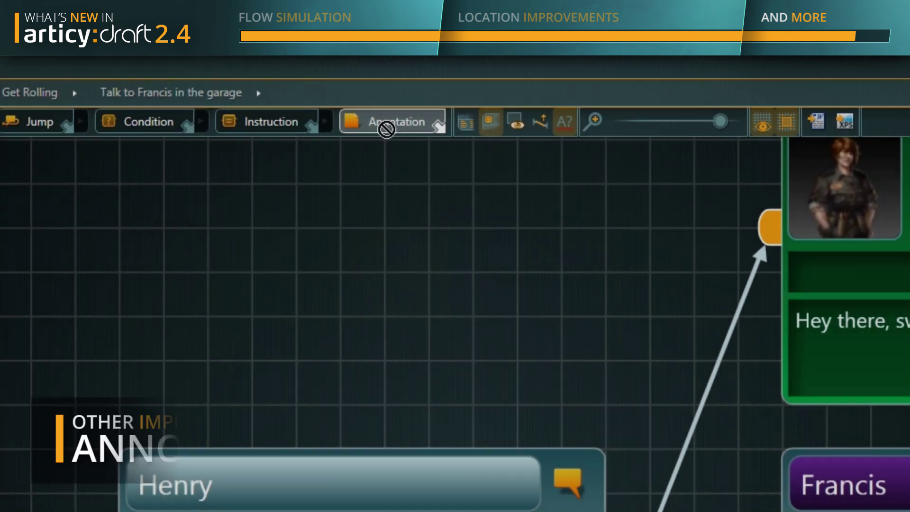
{"action": "mouse_move", "coordinate": [386, 122]}
{"action": "left_mouse_down"}
{"action": "mouse_move", "coordinate": [89, 318]}
{"action": "mouse_move", "coordinate": [455, 300]}
{"action": "mouse_move", "coordinate": [546, 349]}
{"action": "mouse_move", "coordinate": [566, 495]}
{"action": "left_mouse_up"}
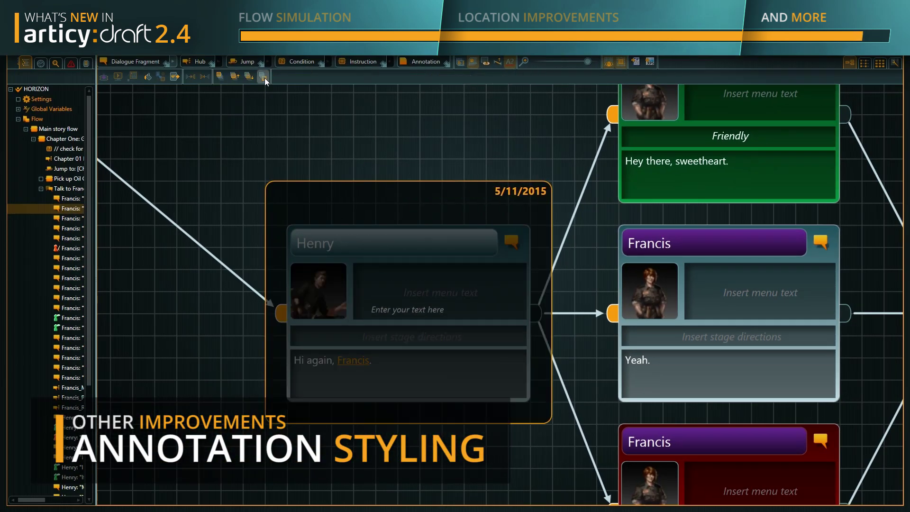
Move the annotation behind Henry's node and title it 'RE-ENTRY POINT' in larger bold text.
{"action": "left_click", "coordinate": [263, 77]}
{"action": "double_click", "coordinate": [286, 218]}
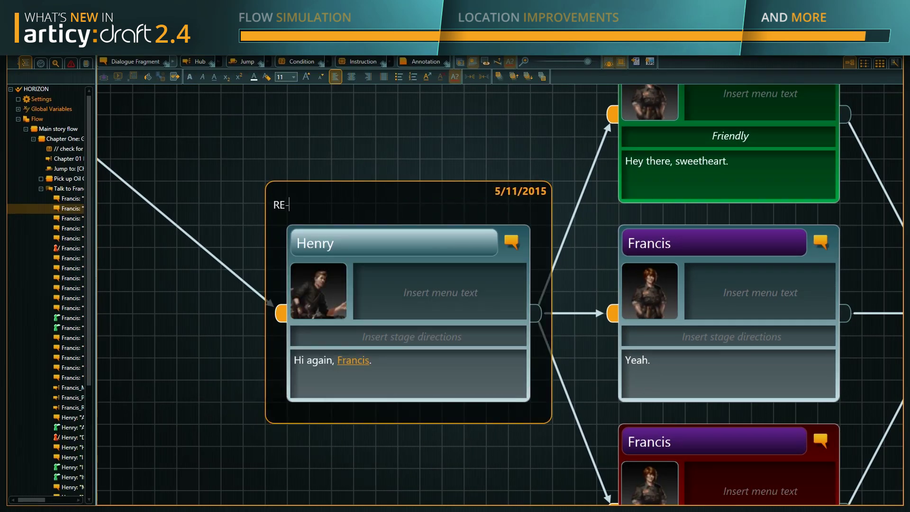
{"action": "type", "text": "RE-ENTRY POINT"}
{"action": "key", "text": "ctrl+a"}
{"action": "left_click", "coordinate": [306, 76]}
{"action": "left_click", "coordinate": [306, 76]}
{"action": "left_click", "coordinate": [306, 76]}
{"action": "left_click", "coordinate": [190, 77]}
{"action": "key", "text": "Escape"}
Fill the annotation dark red and zoom out to show the whole flow.
{"action": "left_click", "coordinate": [148, 76]}
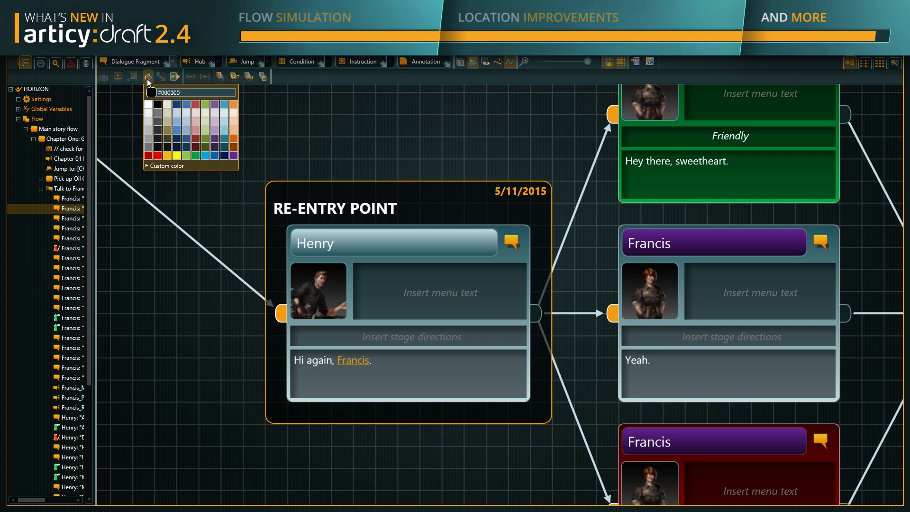
{"action": "left_click", "coordinate": [148, 156]}
{"action": "key", "text": "ctrl+0"}
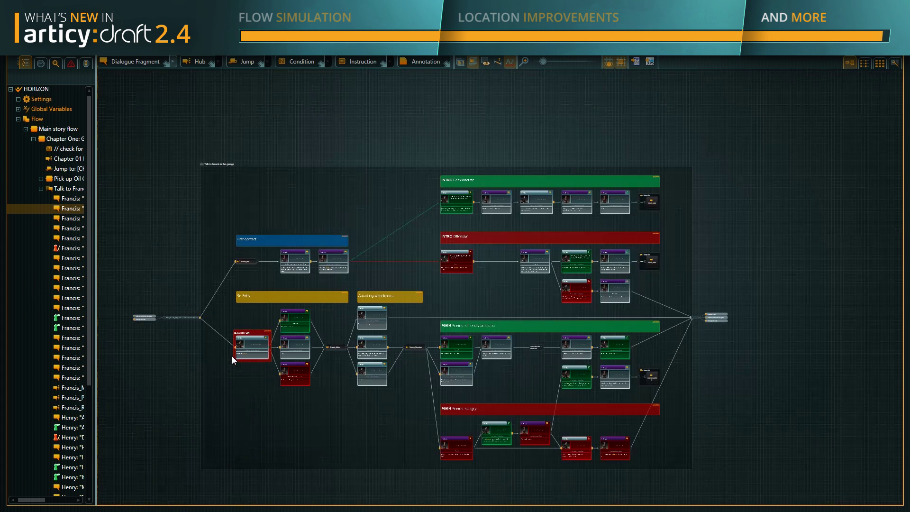